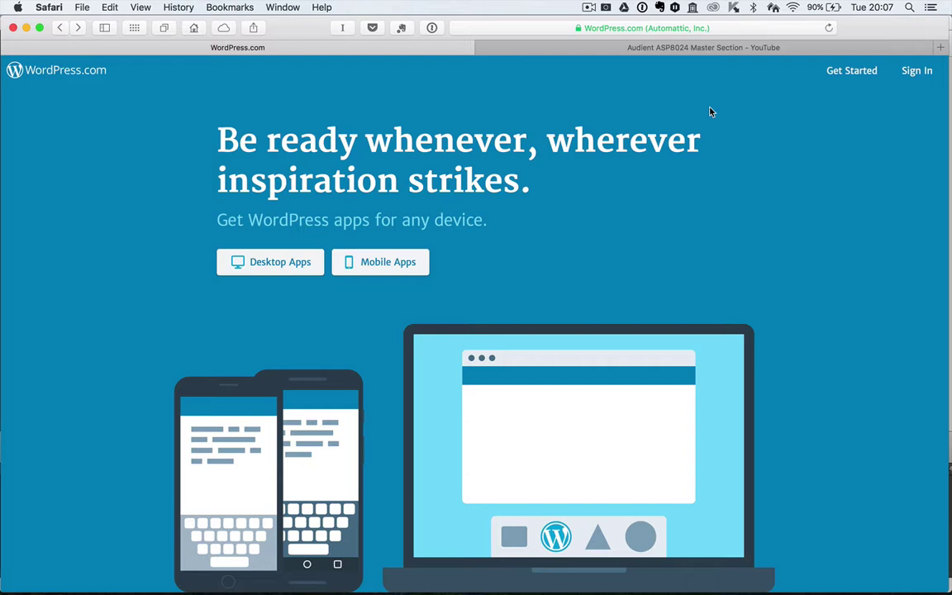
Log in to WordPress.com, decline saving the password, and open the MSc Music Engineering site's stats.
click(924, 73)
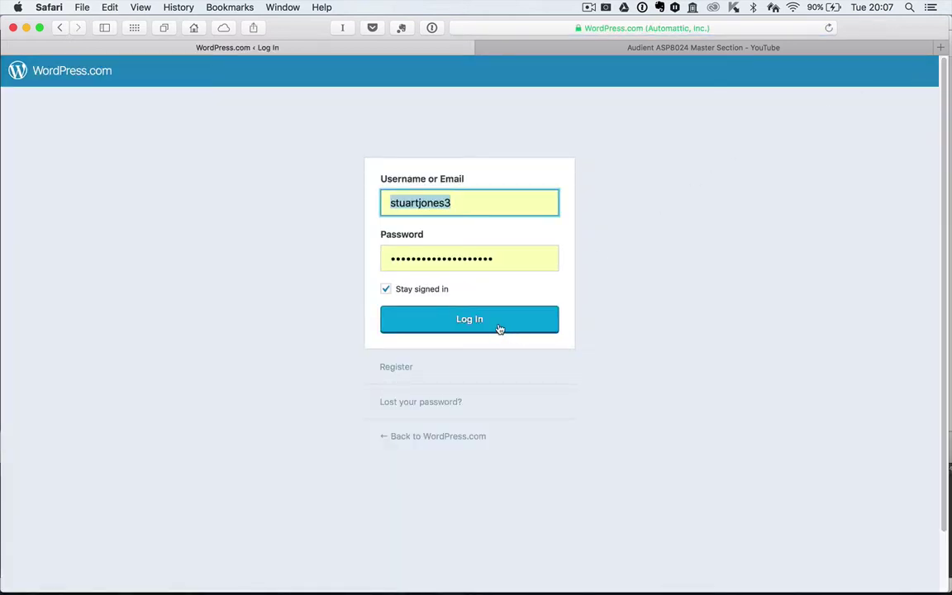
click(499, 328)
click(532, 220)
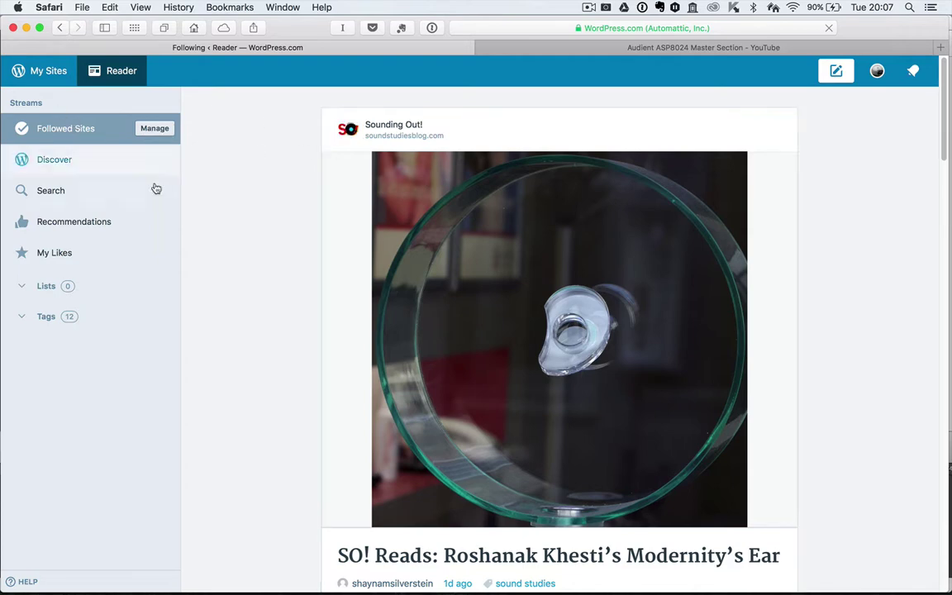
click(48, 73)
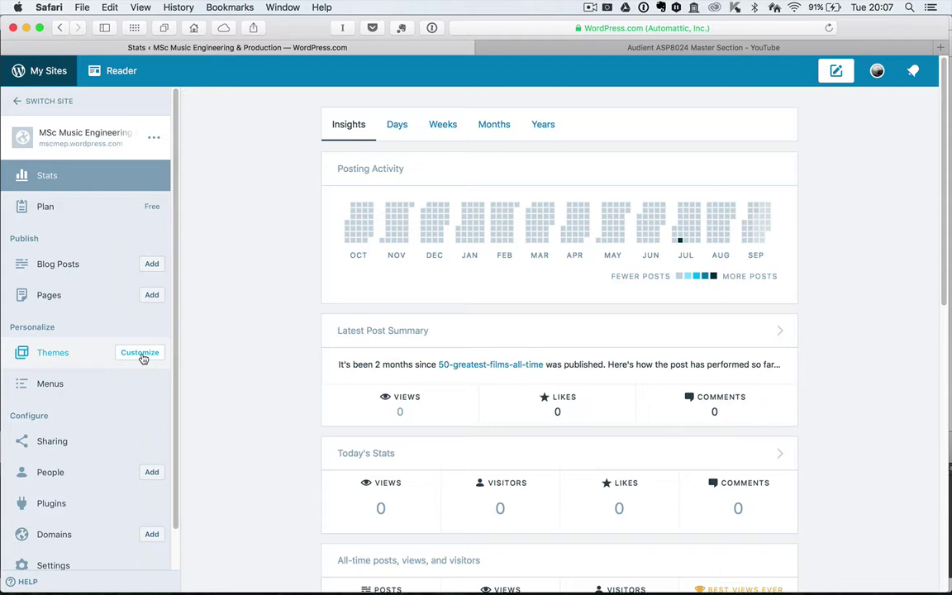
Preview the blue, grey, green and orange palettes, then publish the orange-and-white colours and exit the customizer.
click(140, 352)
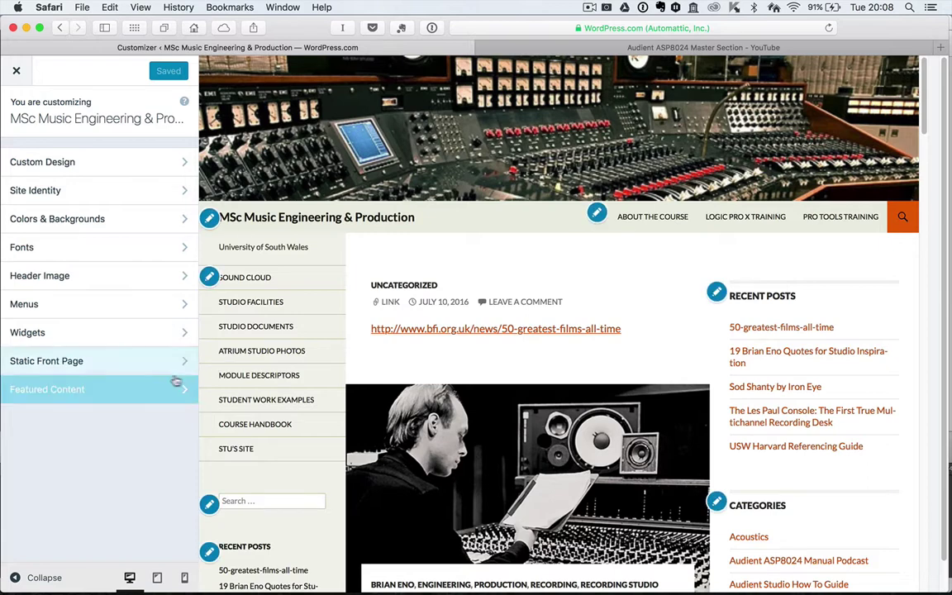
click(148, 216)
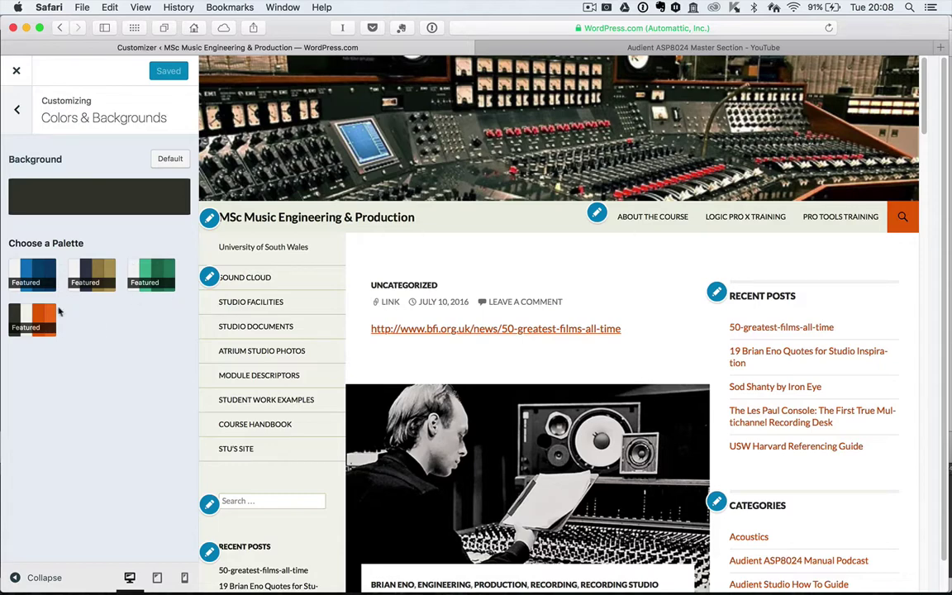
click(28, 263)
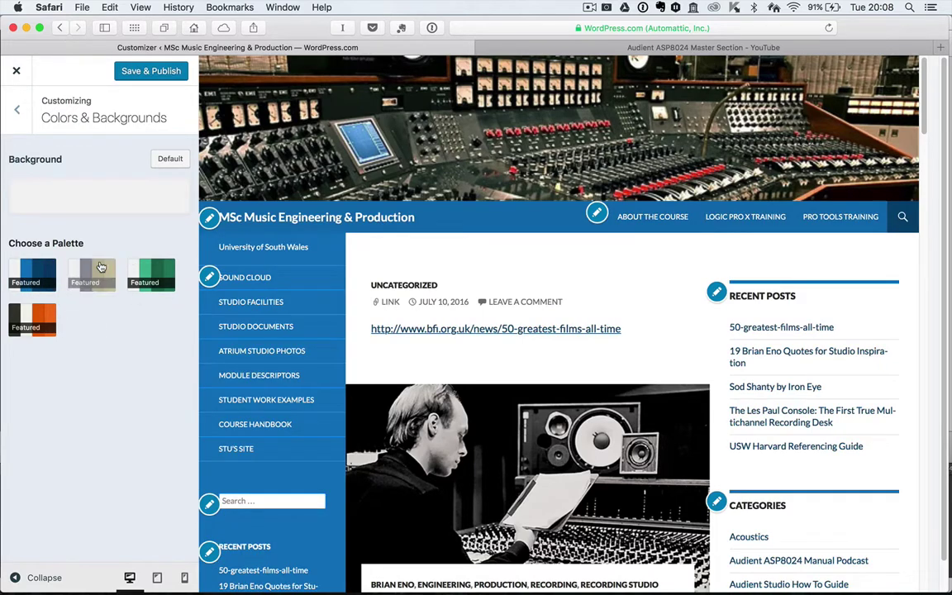
click(99, 267)
click(149, 271)
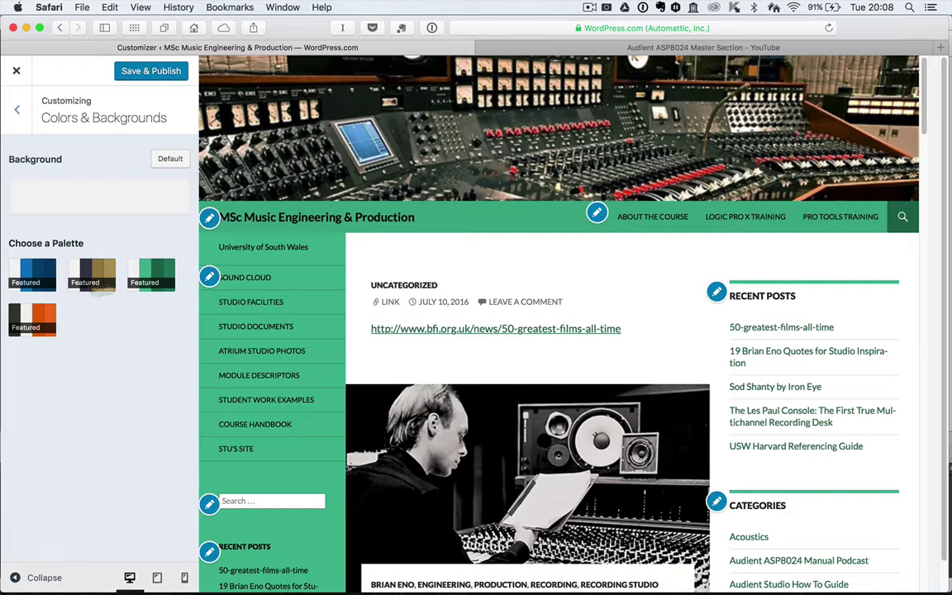
click(33, 319)
click(174, 71)
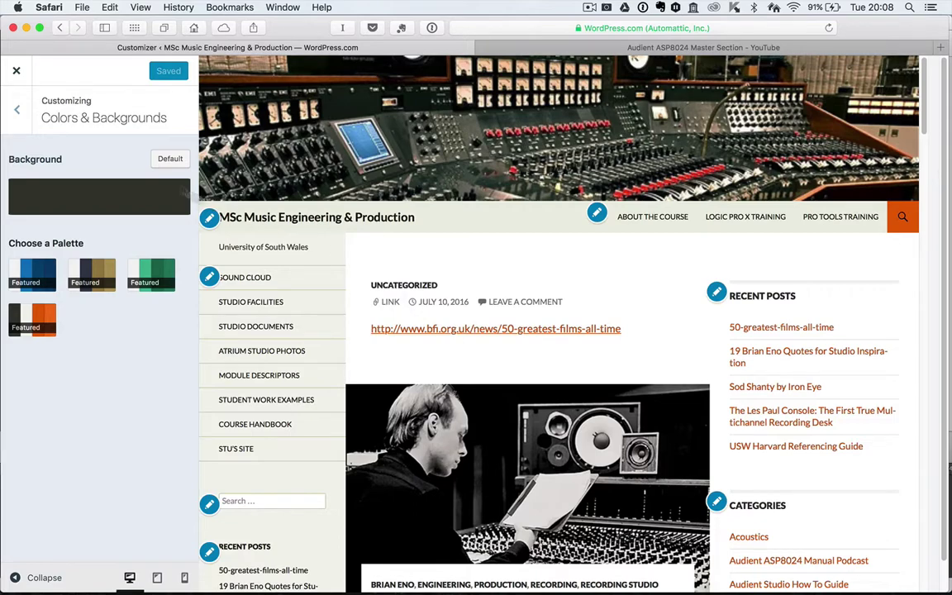
click(15, 70)
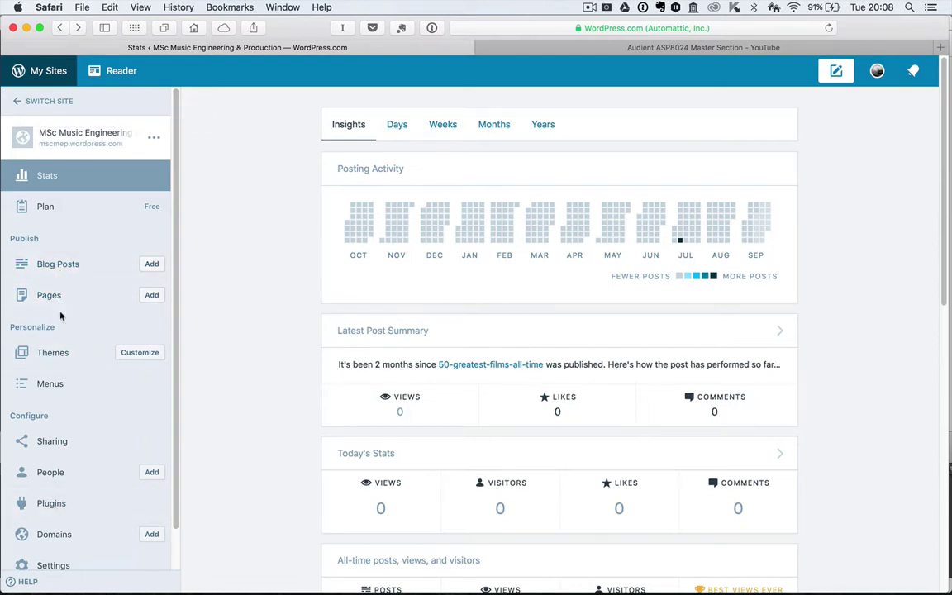
Start a new blog post titled 'In The Studio', switching to HTML view and back to Visual.
click(152, 265)
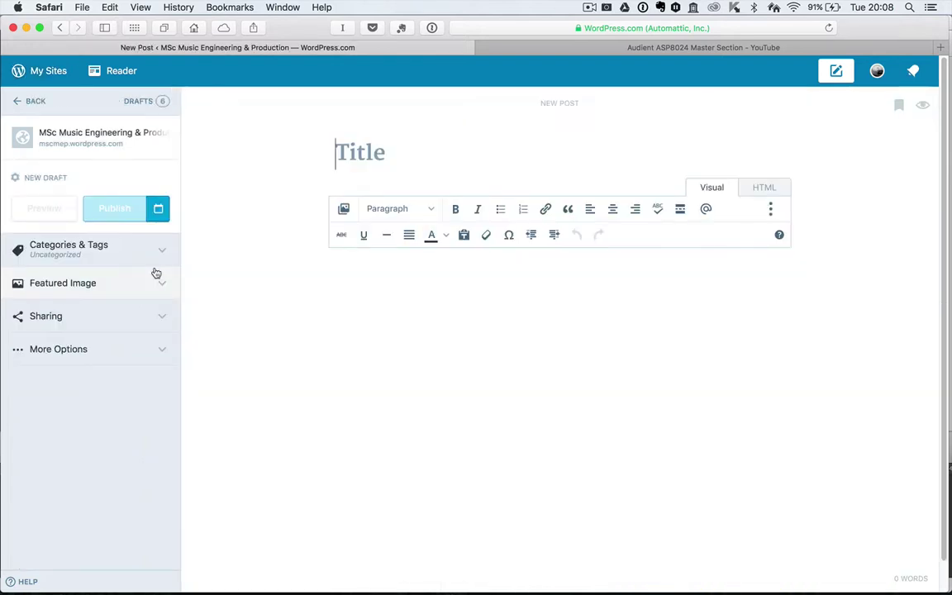
click(360, 149)
text(In )
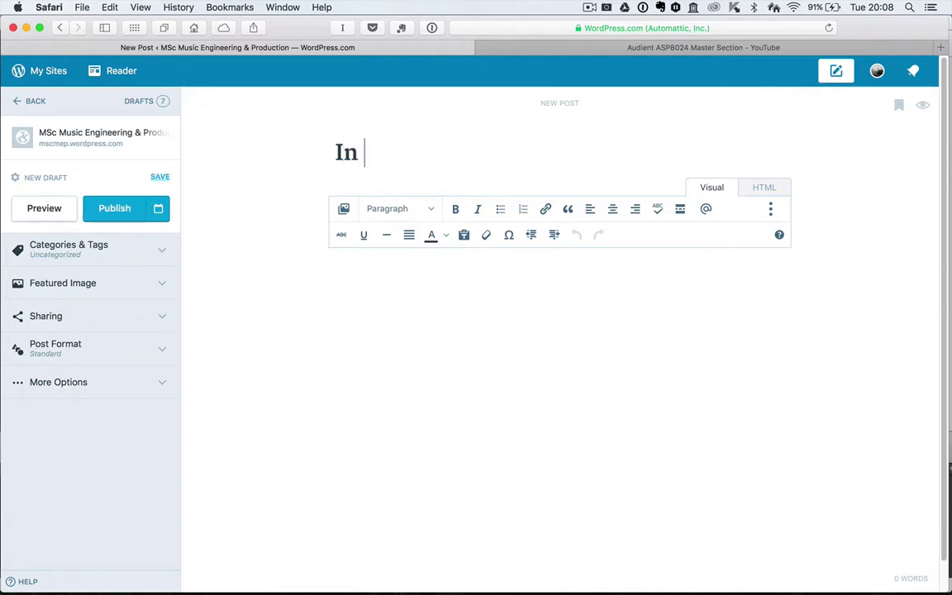
text(The Studio)
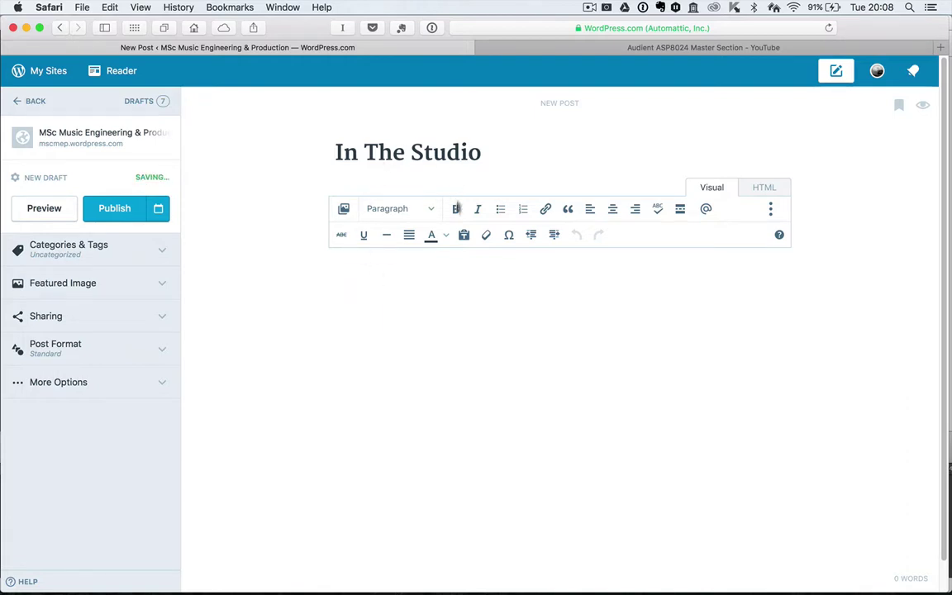
click(760, 189)
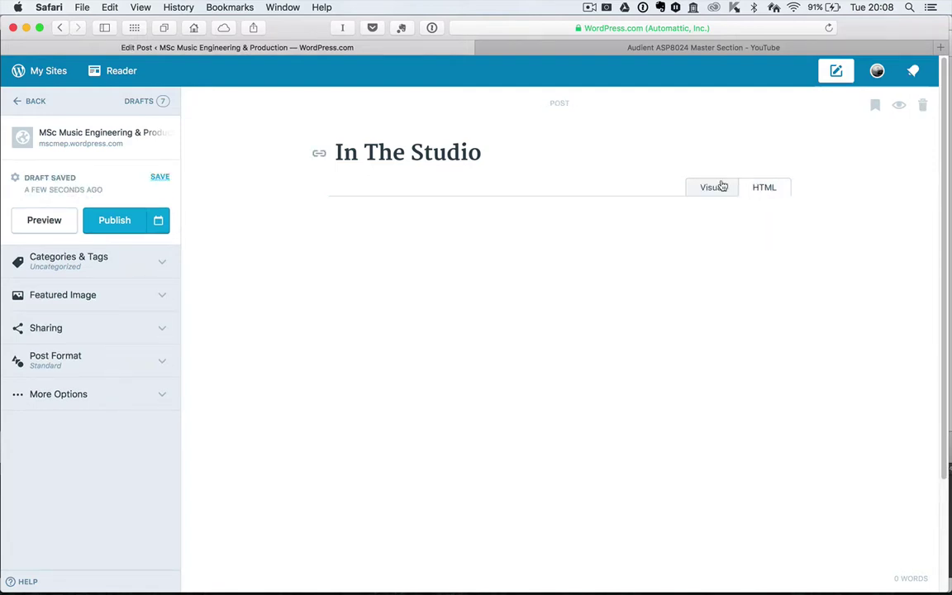
click(721, 187)
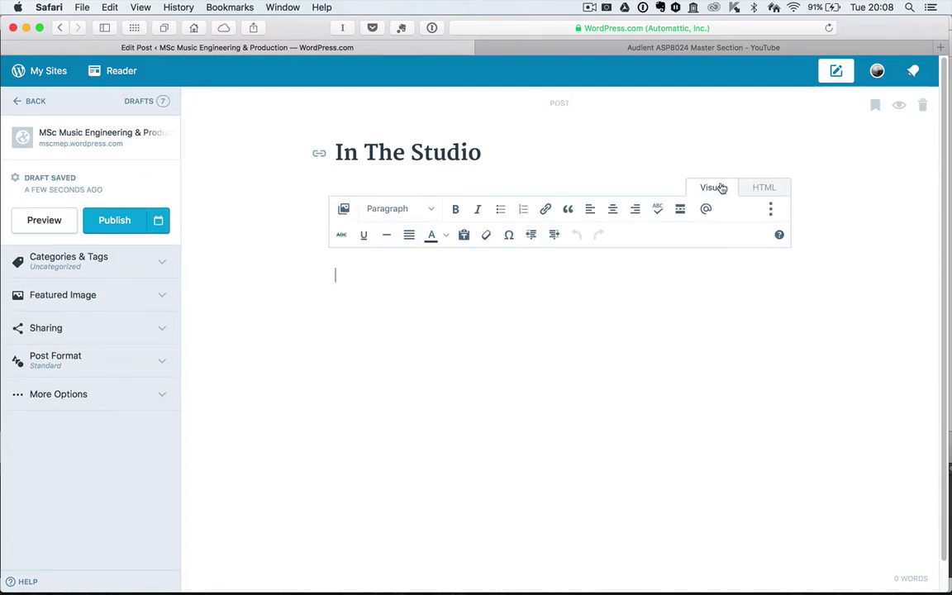
click(444, 287)
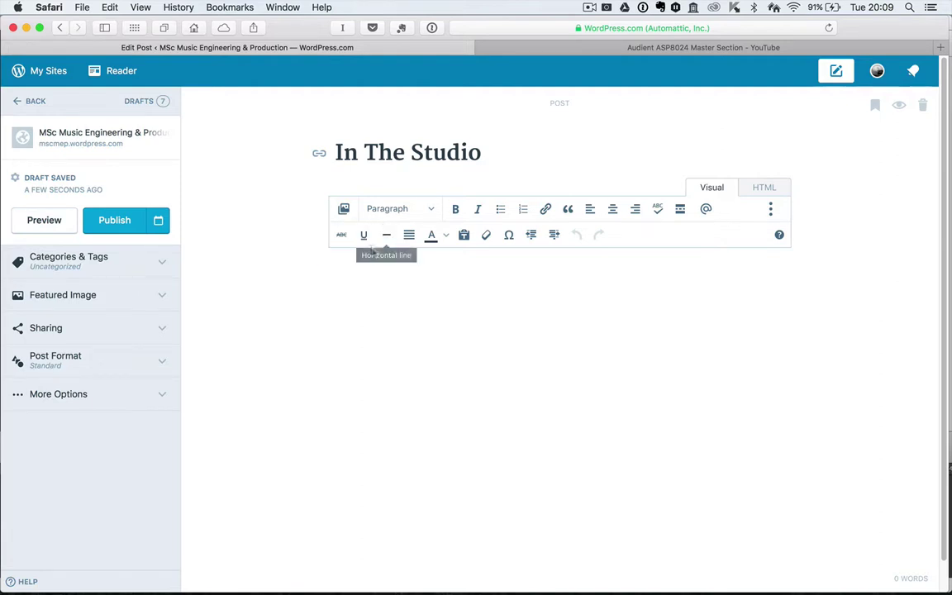
click(345, 209)
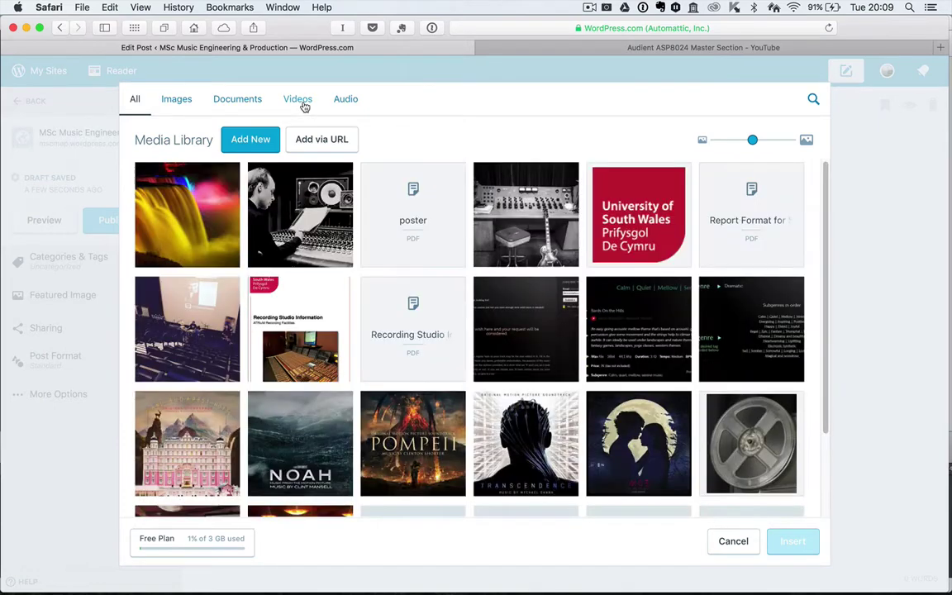
click(304, 106)
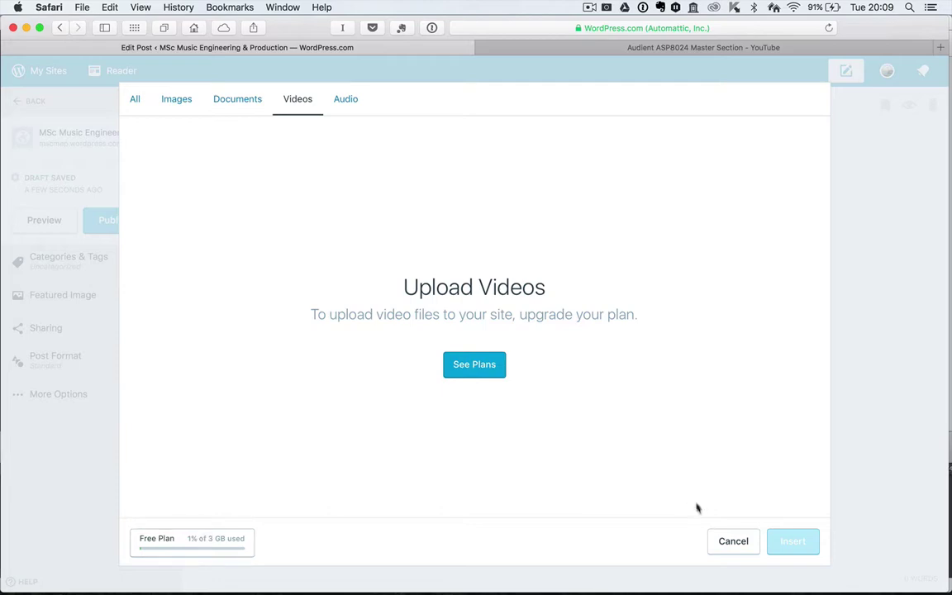
click(733, 547)
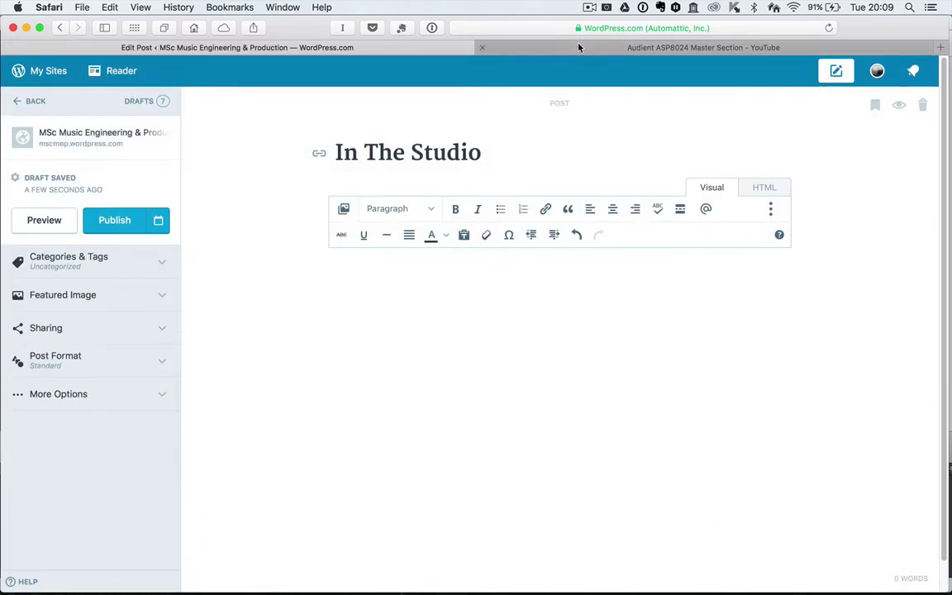
Play the first playlist video, 'Audient ASP Manual Podcast - Auxiliary Master Section', and copy its URL.
click(520, 43)
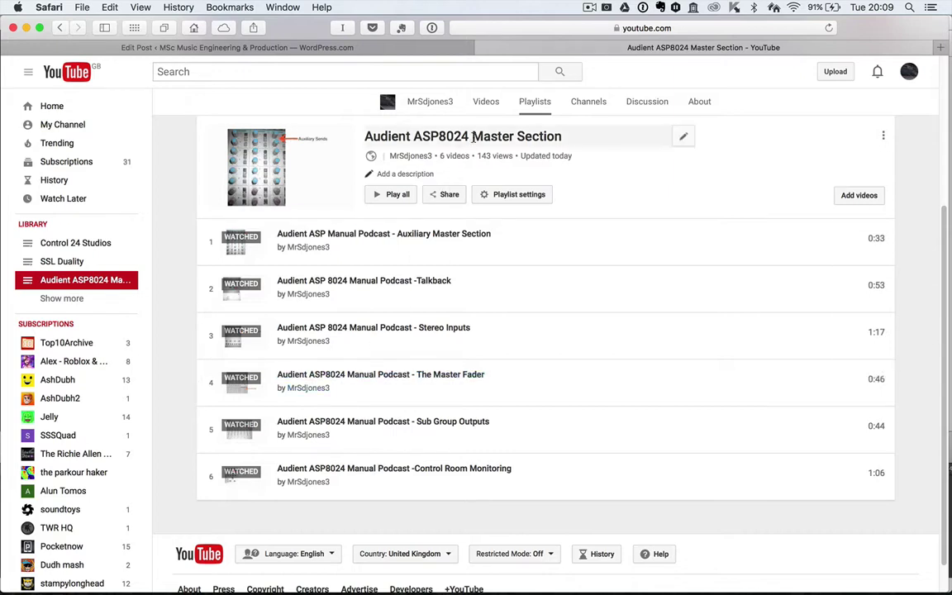
click(430, 237)
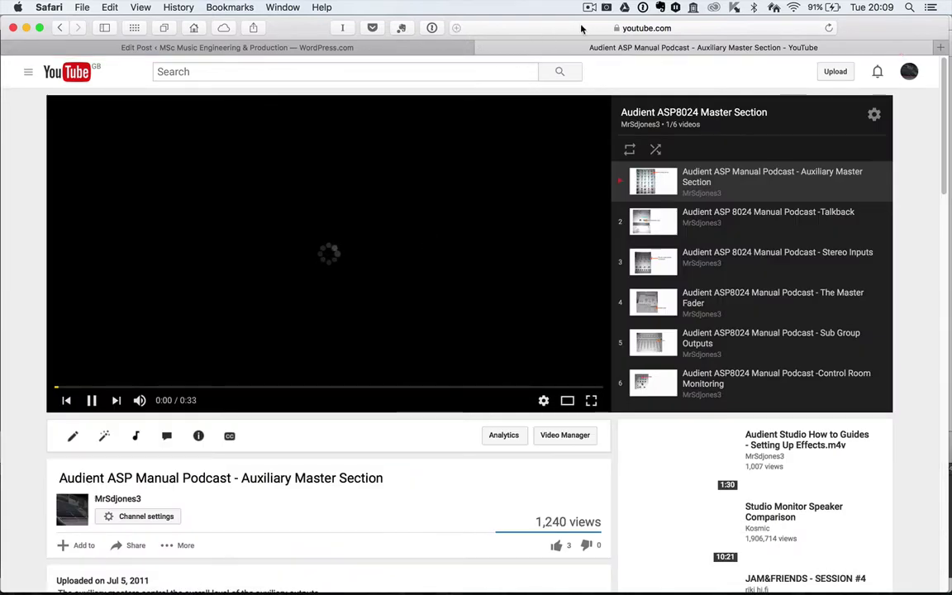
click(581, 29)
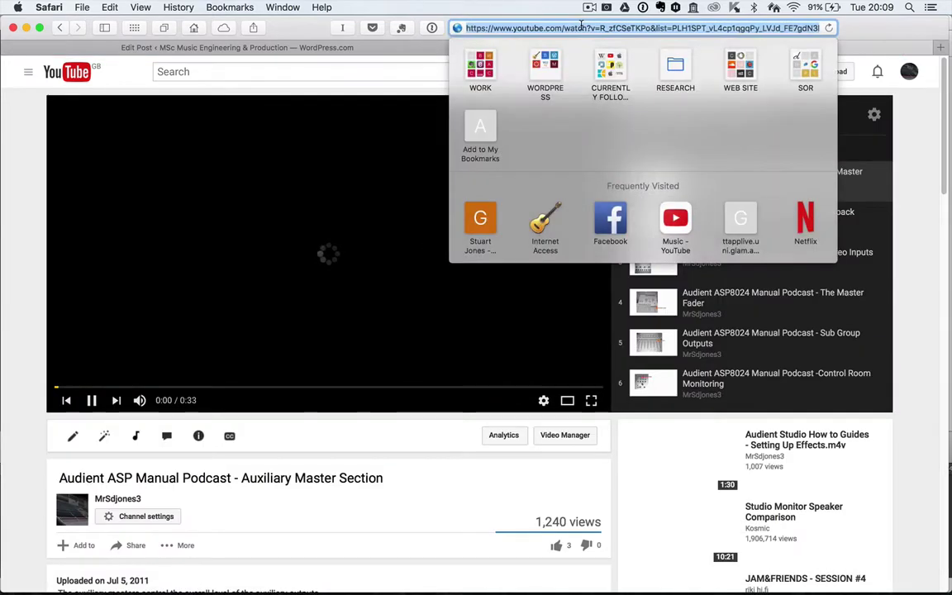
click(94, 404)
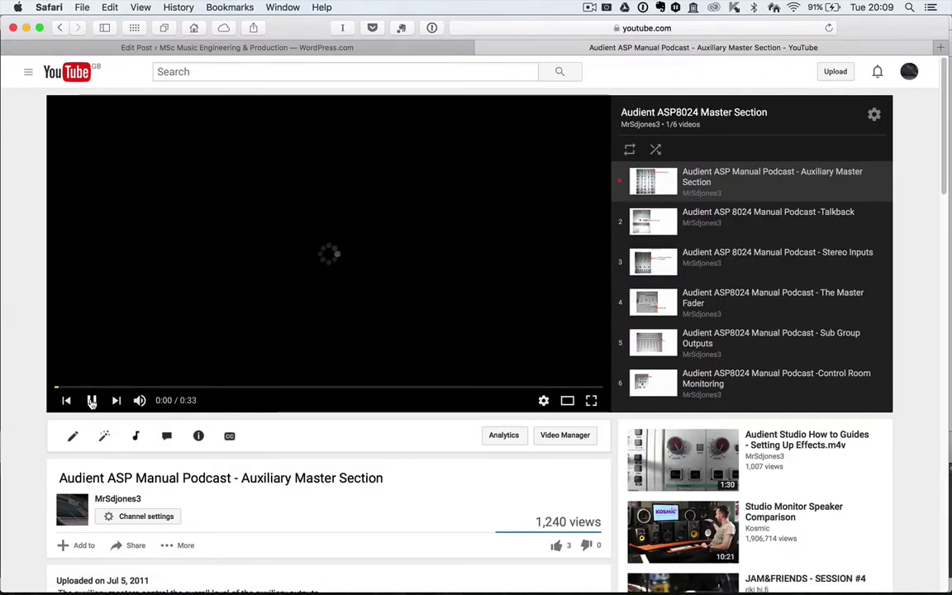
Embed the copied YouTube video in the post body, leaving an empty paragraph above it.
click(298, 51)
click(348, 274)
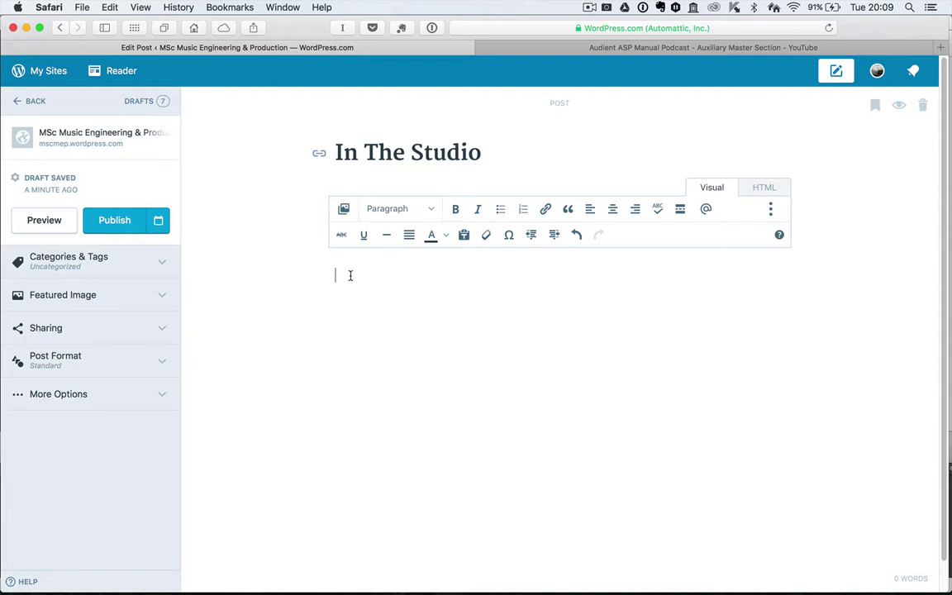
key(super+v)
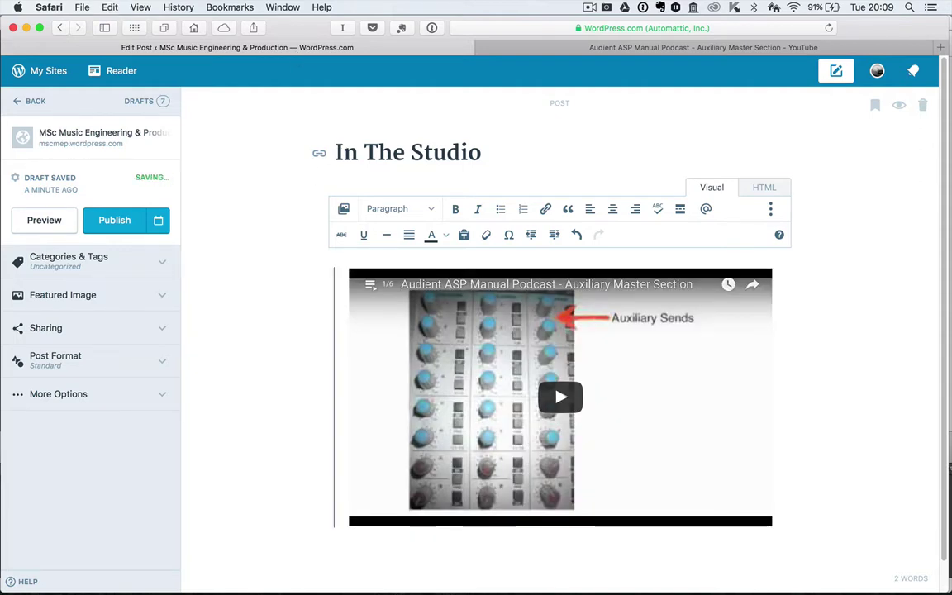
key(Return)
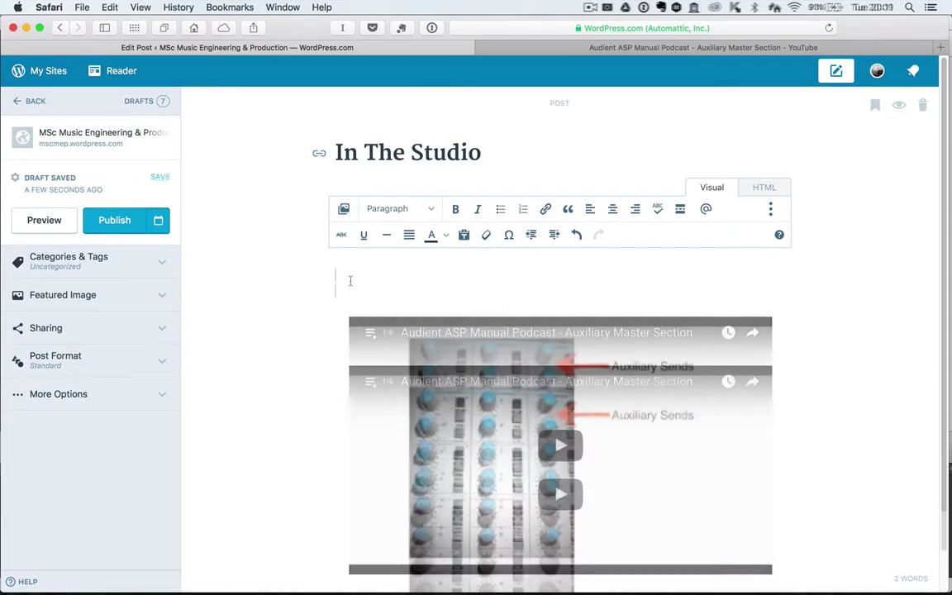
Add the lines 'Pre Production' and 'Microphone Choices and Placements', then bring up the media library.
text(P)
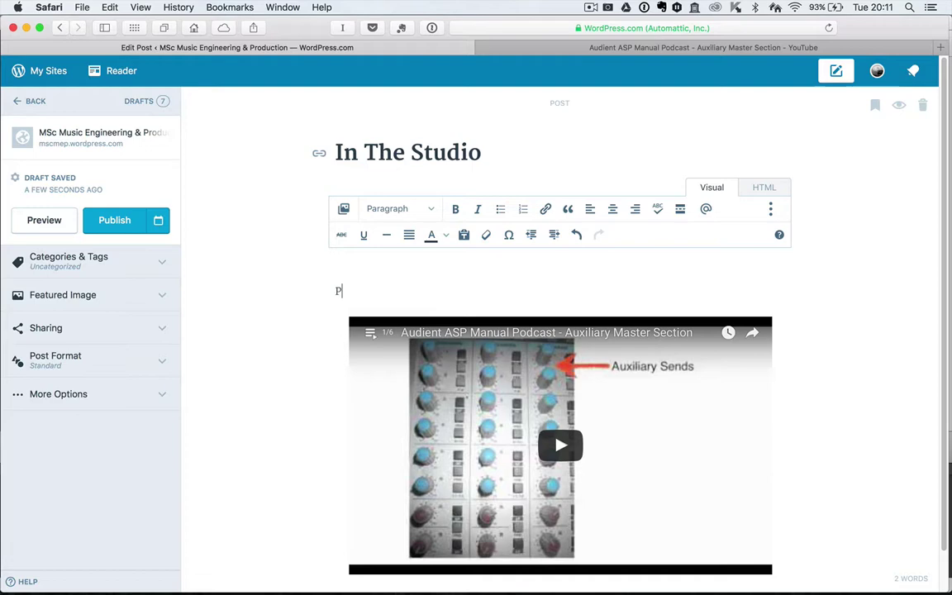
text(re Production)
key(Return)
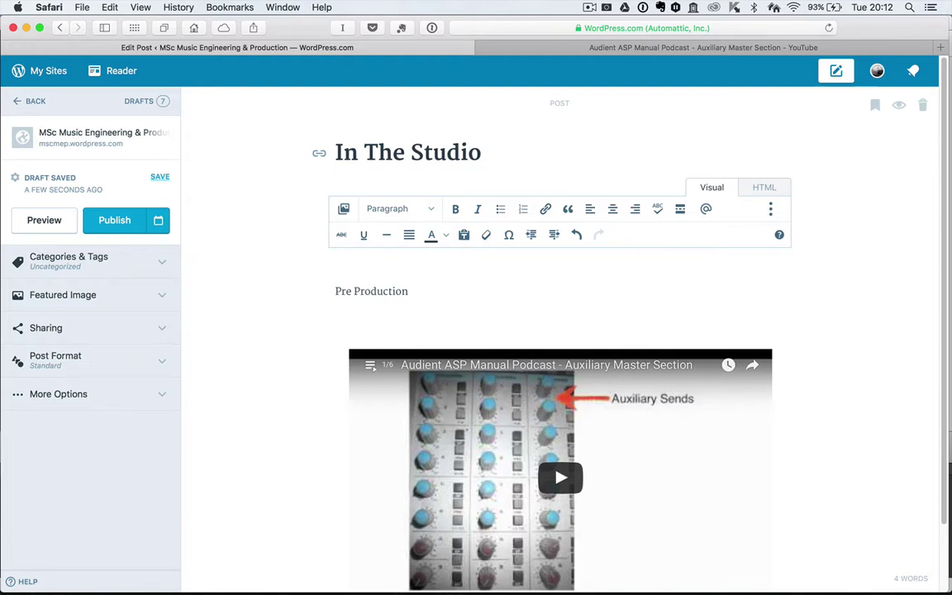
text(Microphone Cho)
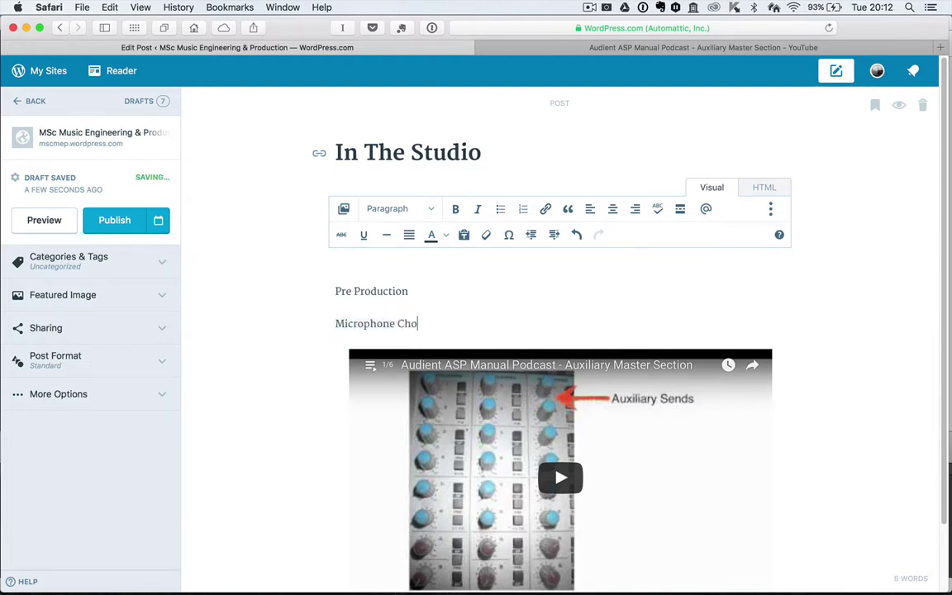
text(ices and Placements)
key(Return)
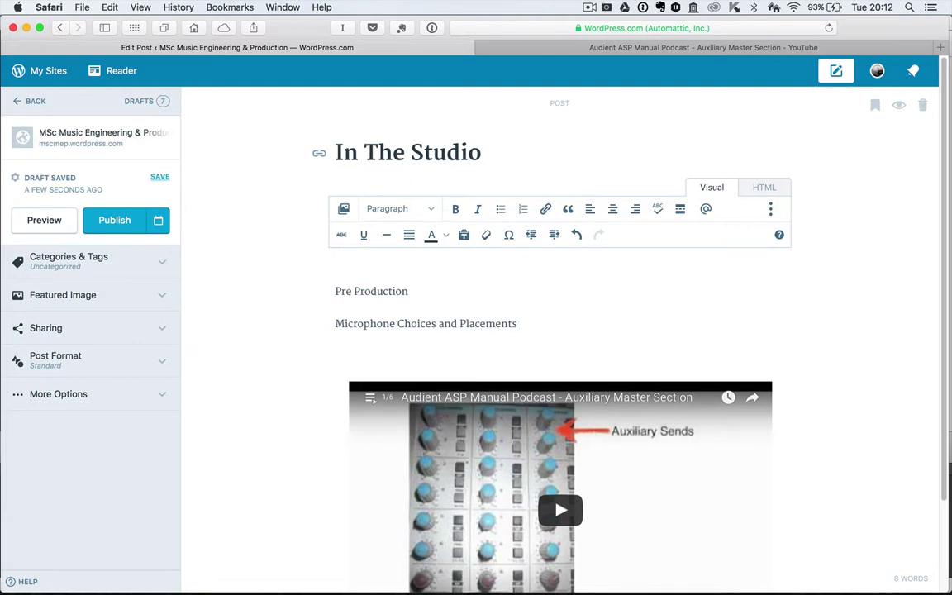
click(343, 208)
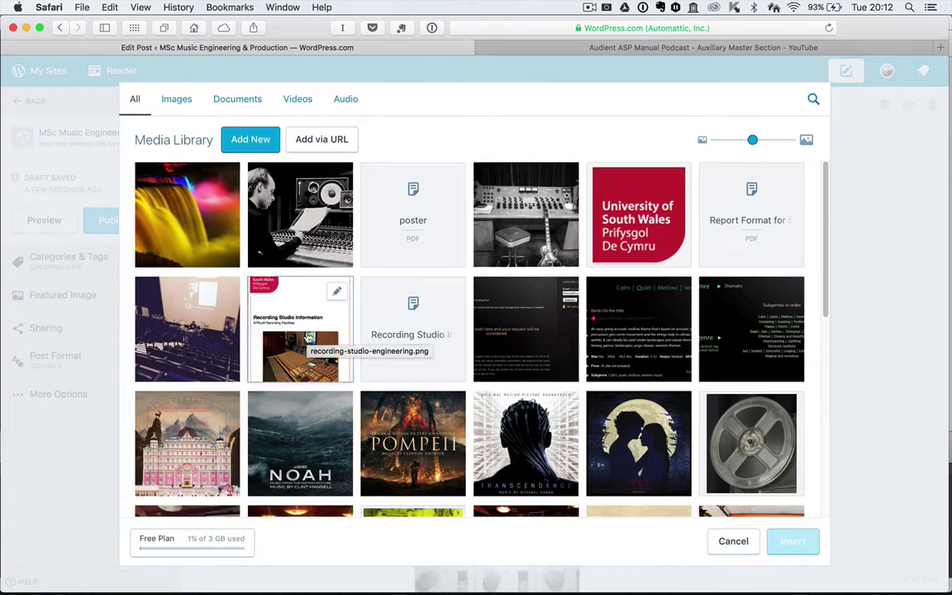
Insert the drum-kit photo from the media library into the post.
scroll(314, 330, down, 4)
scroll(306, 337, down, 4)
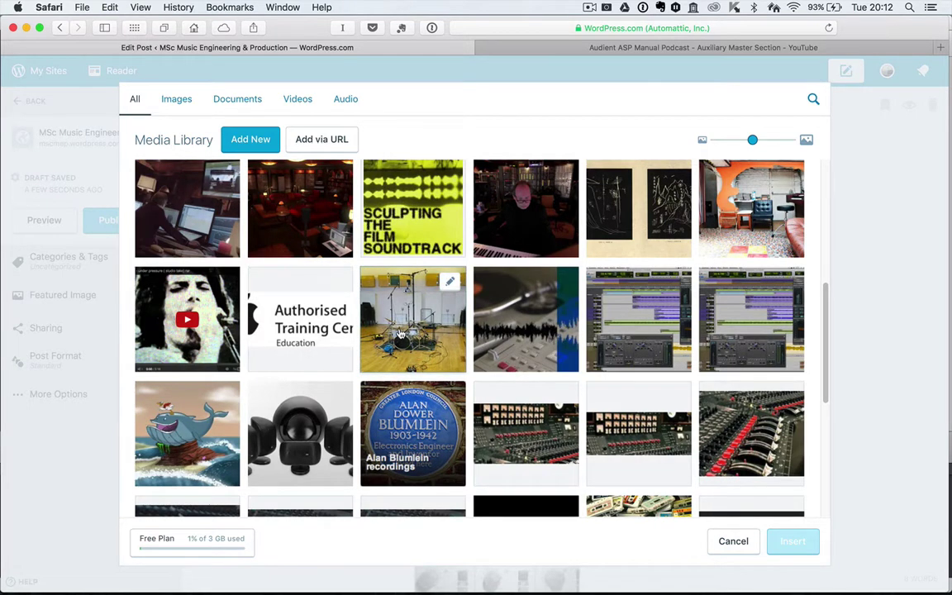
click(364, 302)
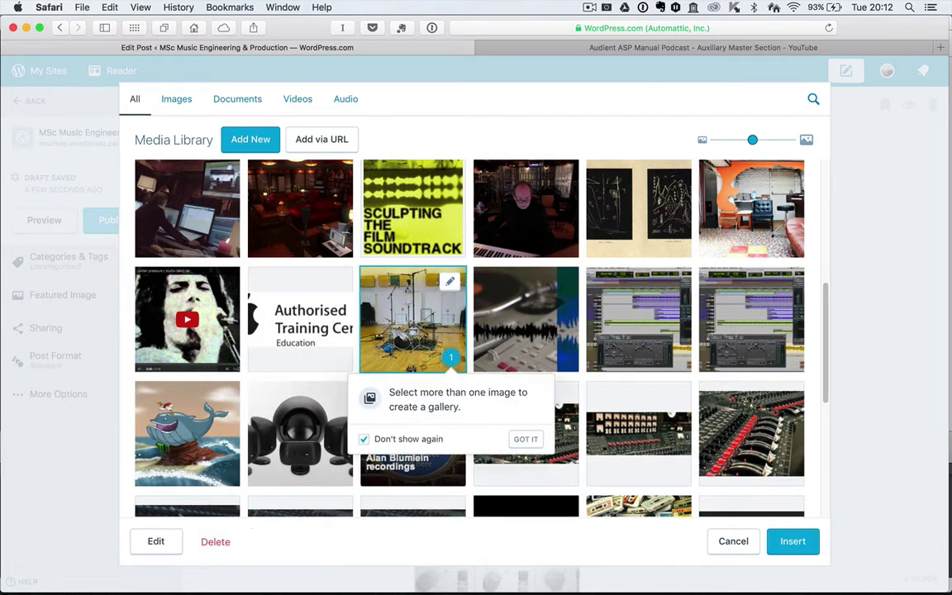
click(527, 441)
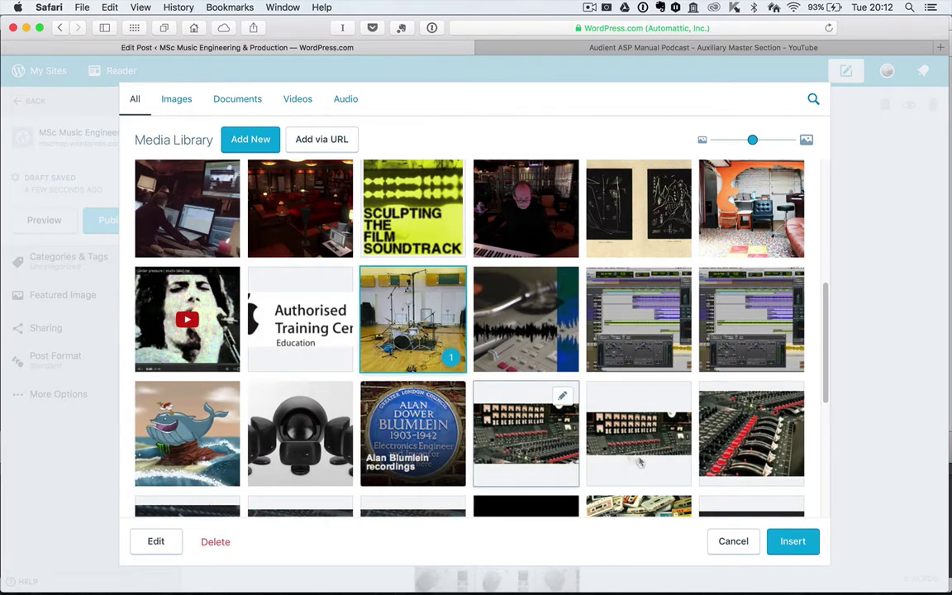
click(806, 544)
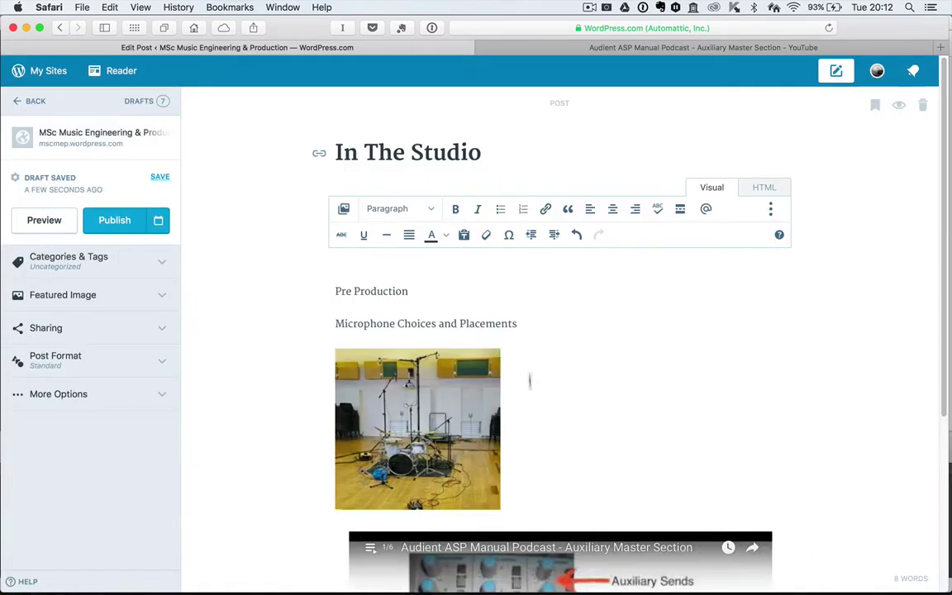
Enlarge the drum-kit photo by dragging its corner handle, leaving the caret after the heading.
click(490, 446)
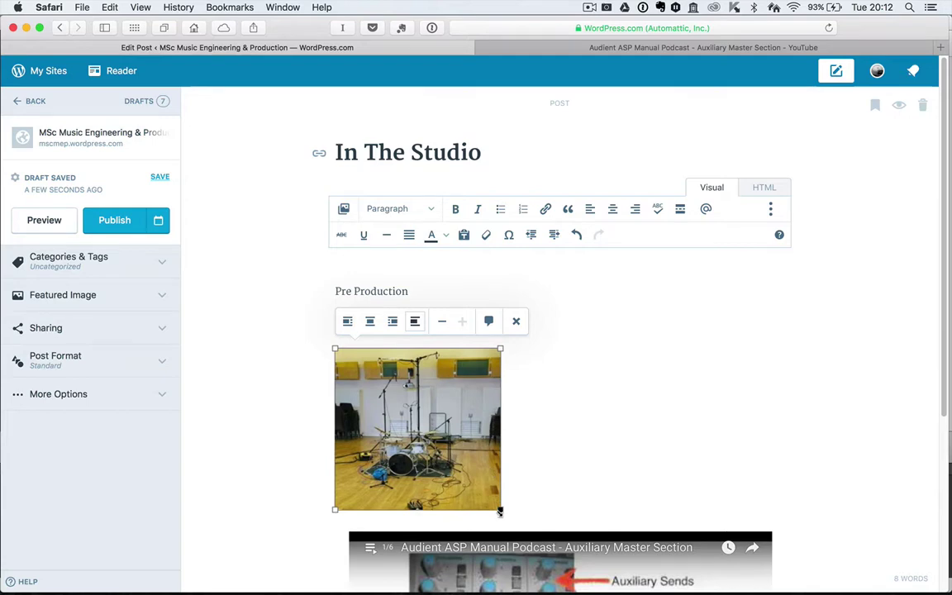
drag(500, 509, 578, 529)
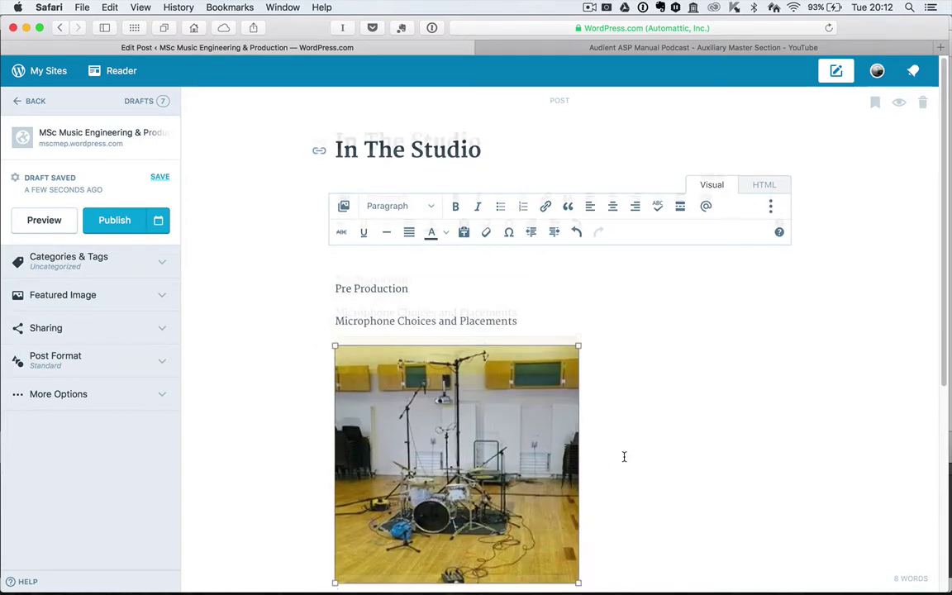
scroll(624, 457, down, 5)
click(518, 373)
drag(577, 418, 615, 380)
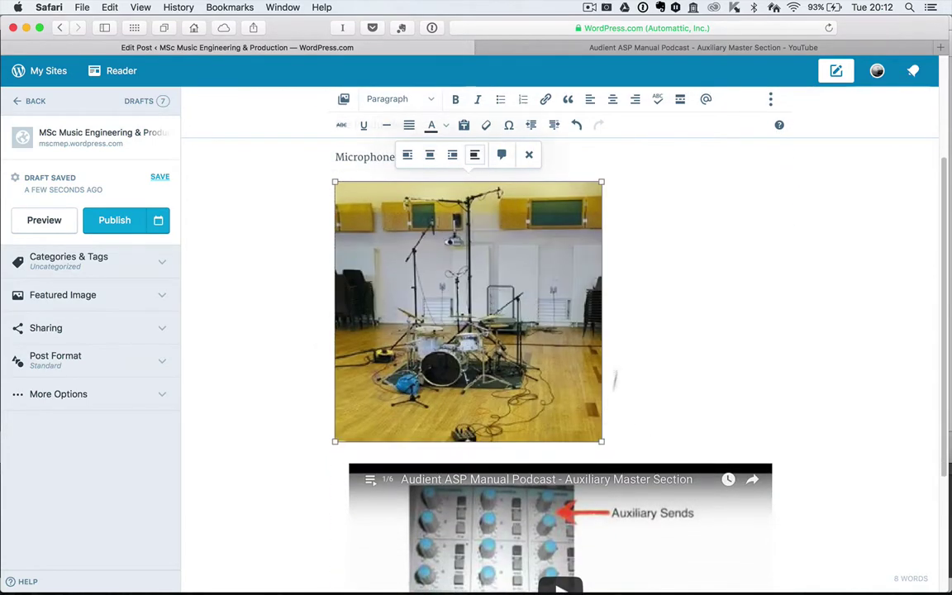
click(620, 351)
scroll(621, 346, up, 1)
click(554, 216)
click(559, 196)
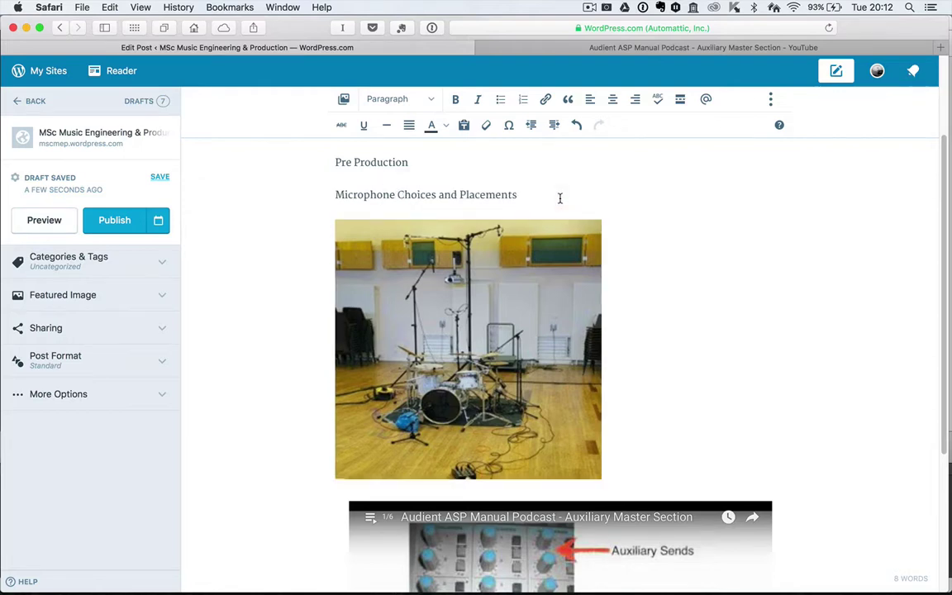
Insert the line 'In this picture we see placement of microphones on a drum kit.....' above the photo.
key(Return)
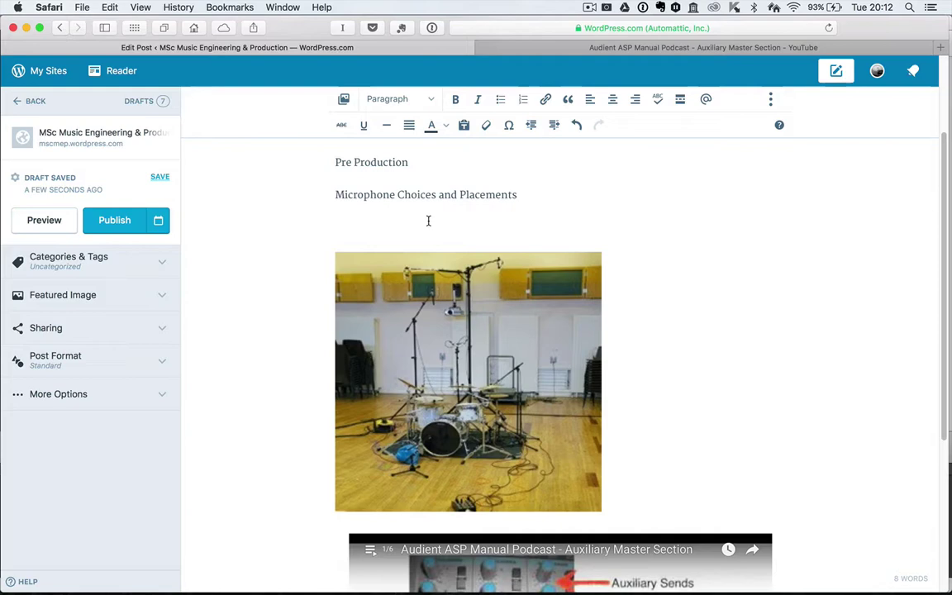
text(In this picture we se)
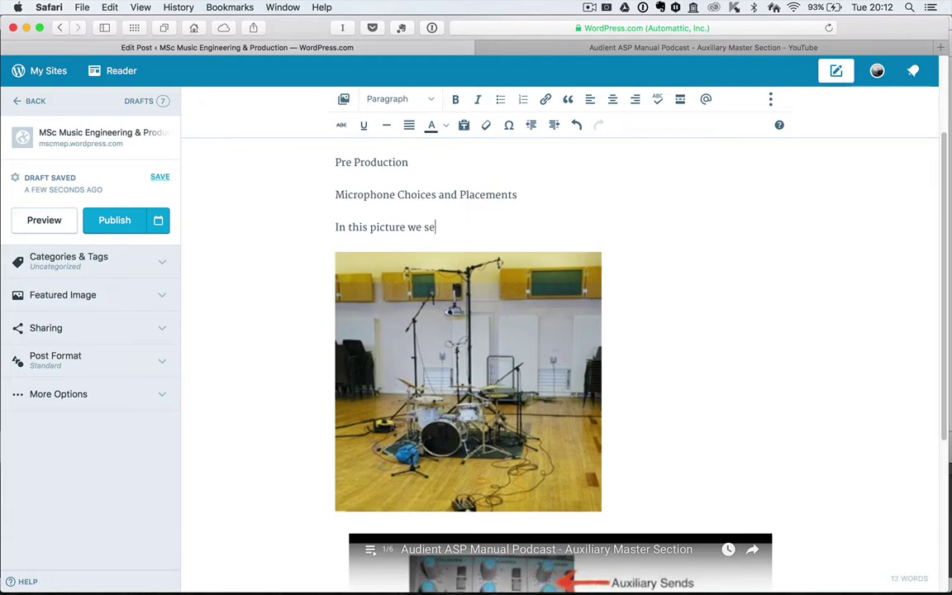
text(e placement )
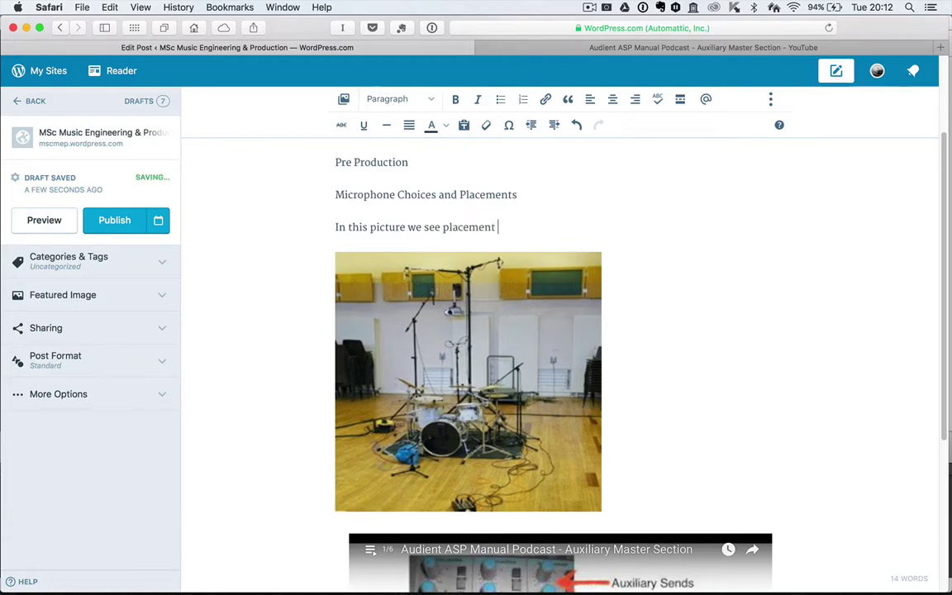
text(of microphone)
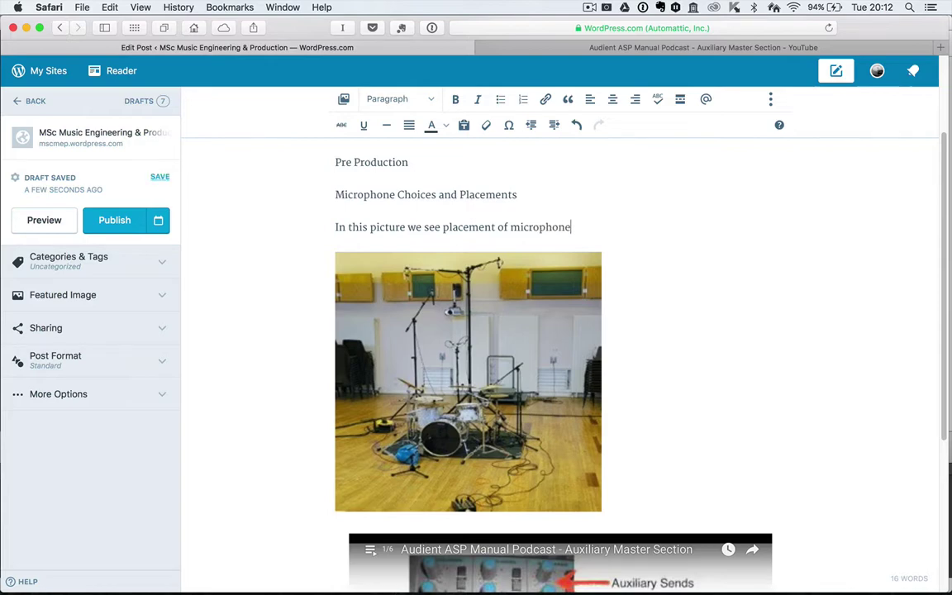
text(s on a drum kit.....)
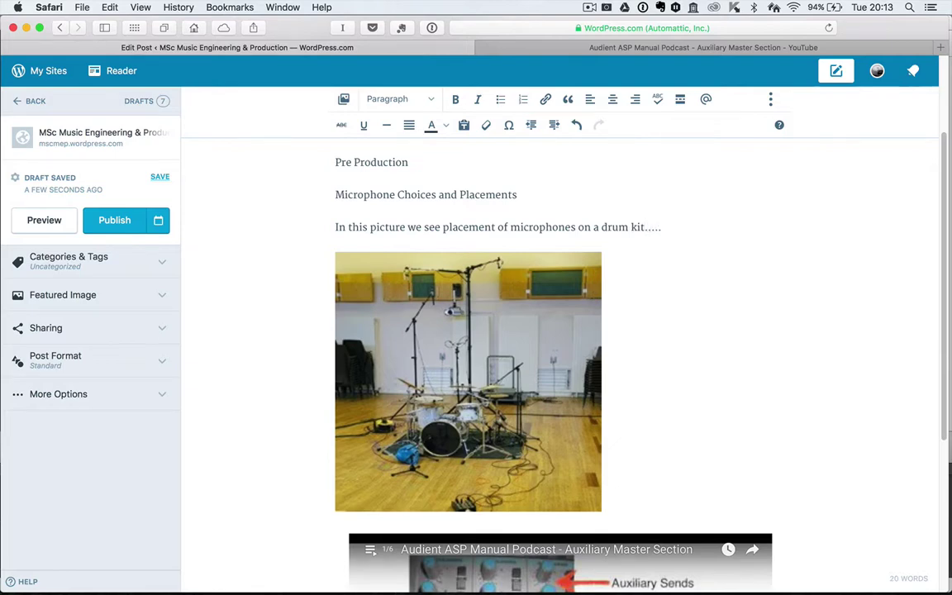
key(Return)
key(Return)
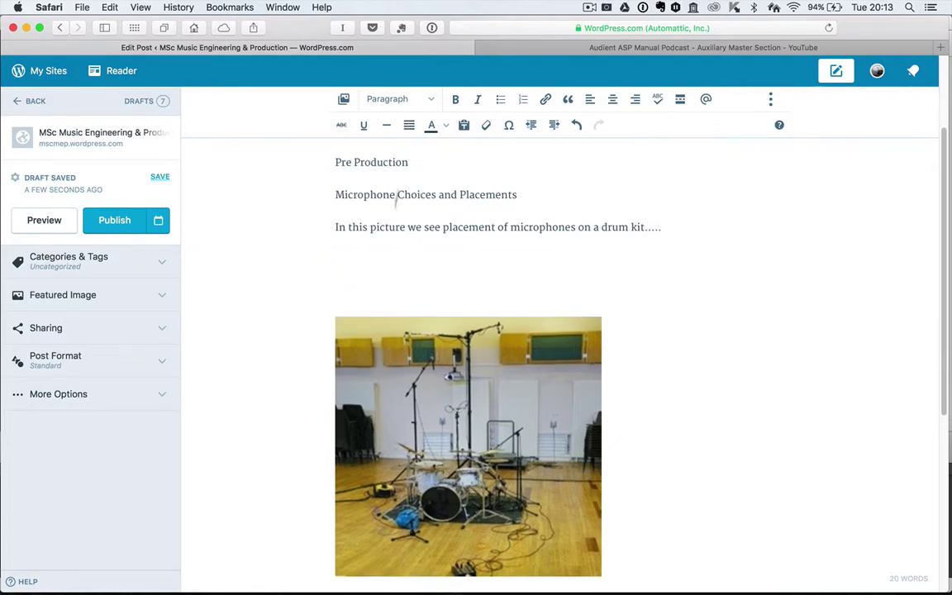
key(BackSpace)
key(BackSpace)
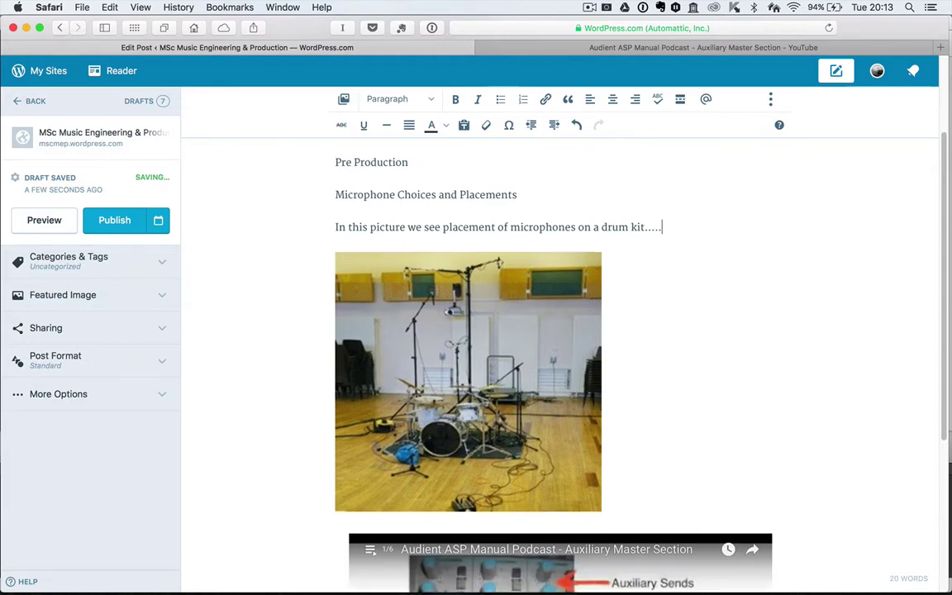
Filter the media library by Documents, Images, Videos and Audio, then return to All.
click(344, 99)
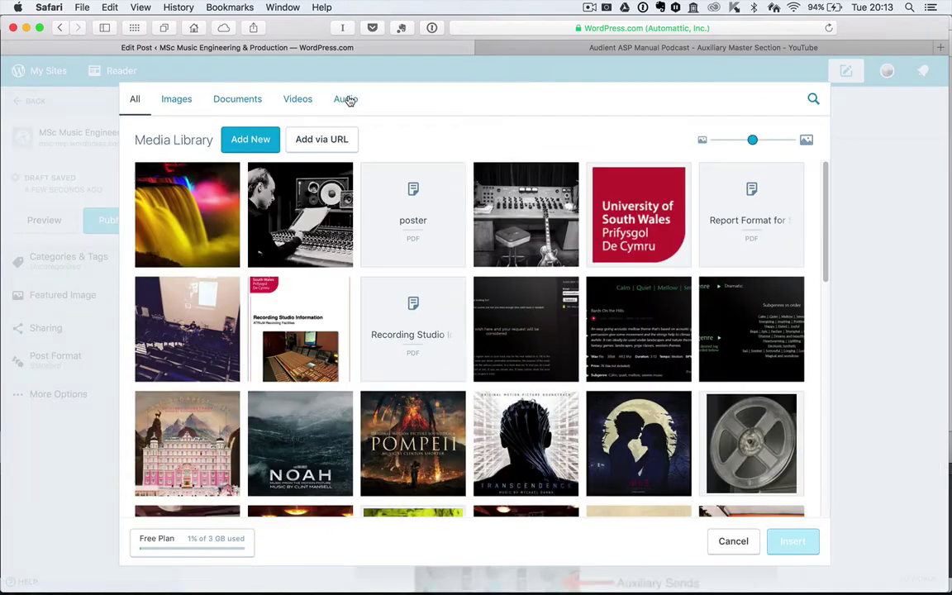
click(245, 100)
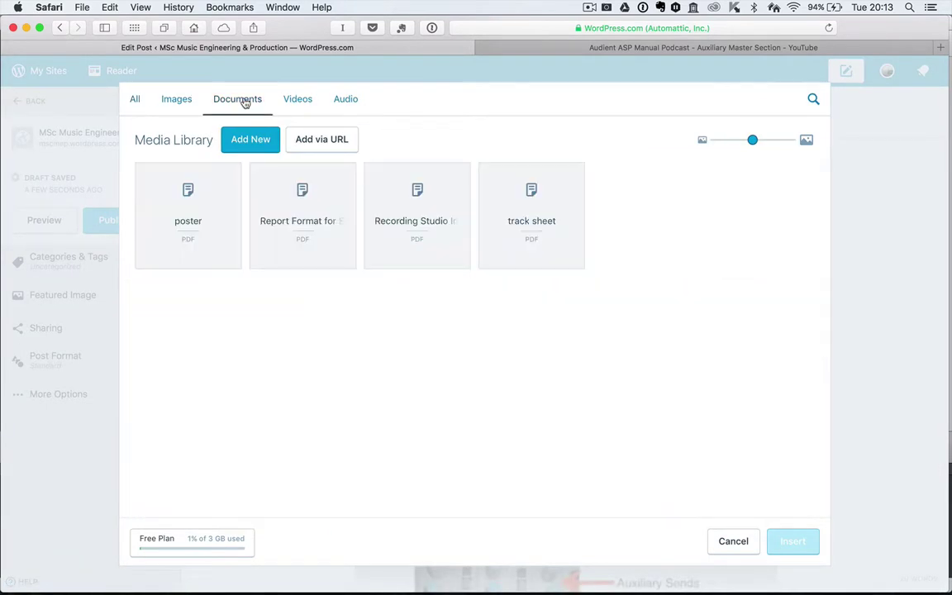
click(189, 101)
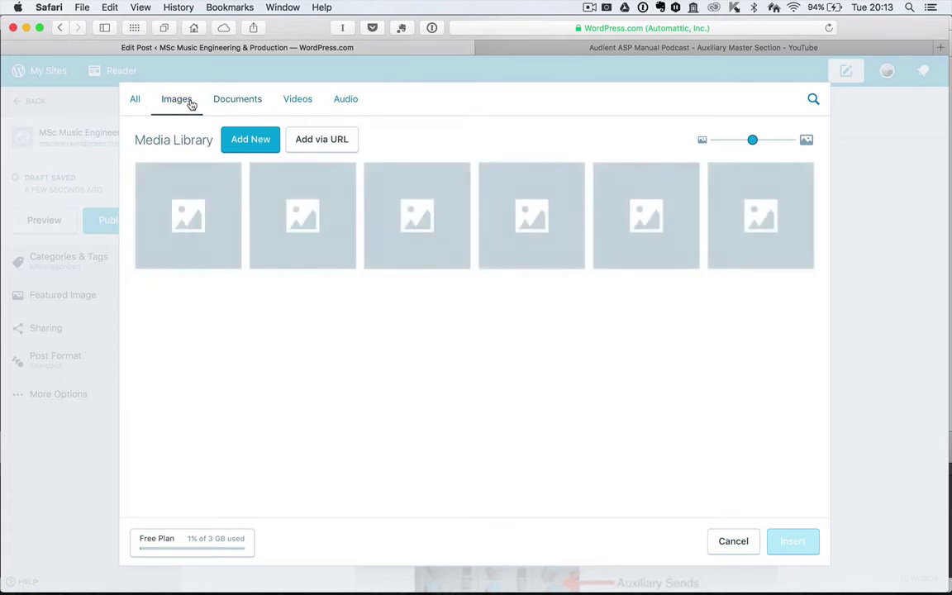
click(296, 107)
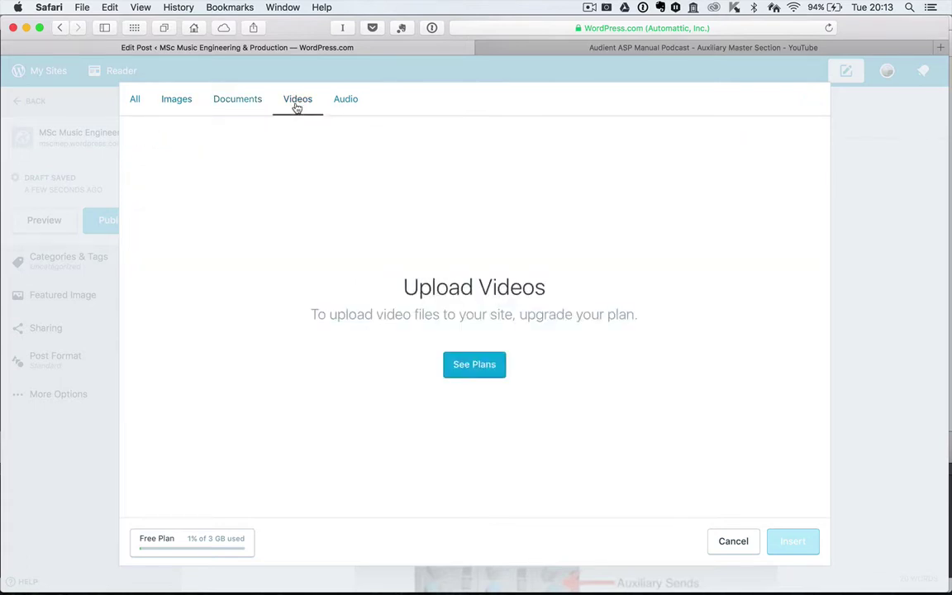
click(352, 104)
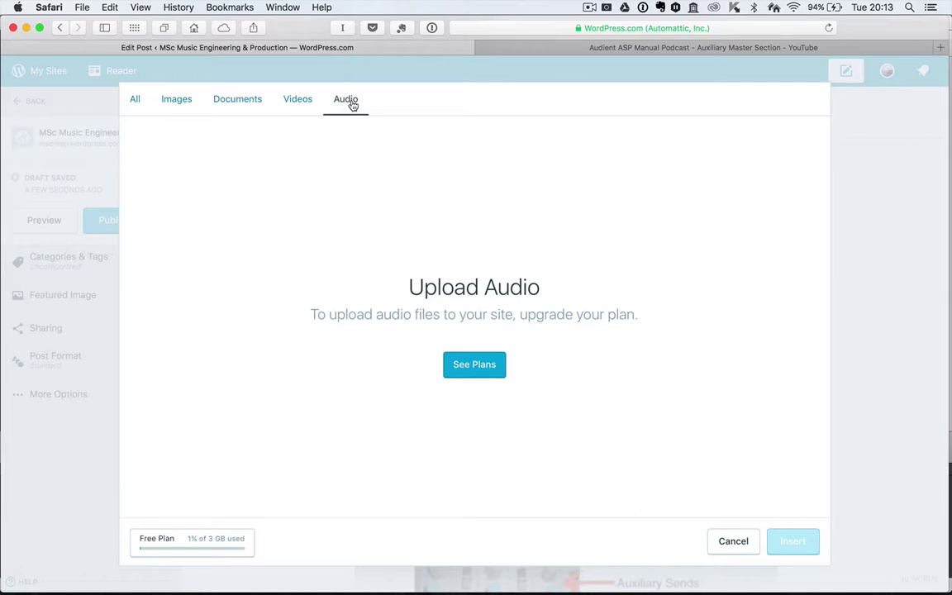
click(299, 105)
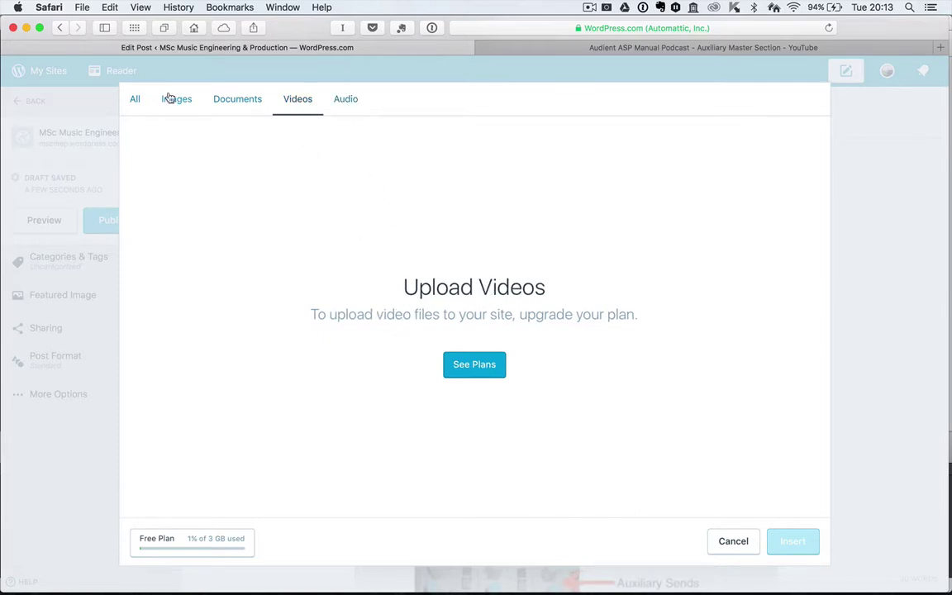
click(135, 102)
key(super+Tab)
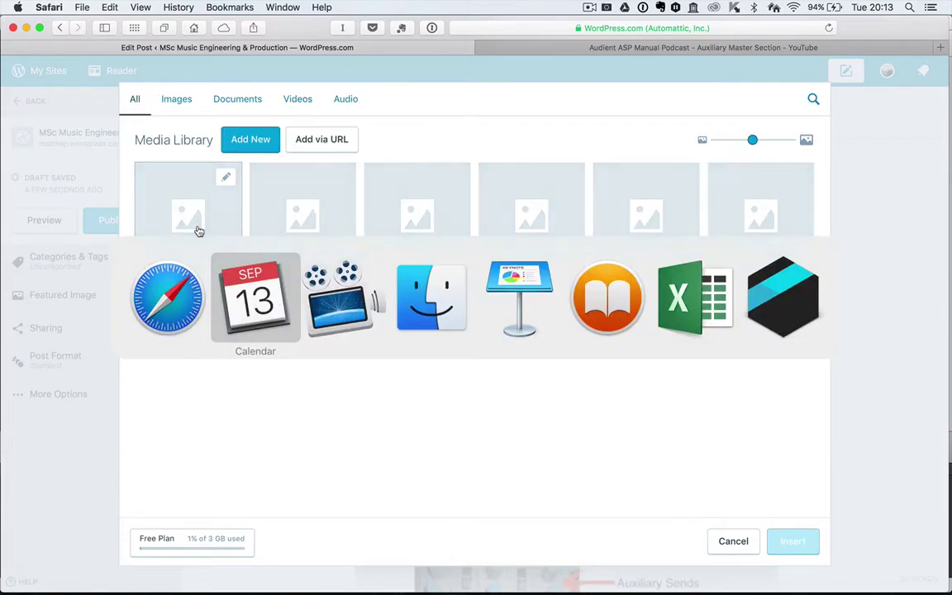
key(super+Tab)
Look at the YouTube video page, then scroll back through the In The Studio draft.
click(621, 45)
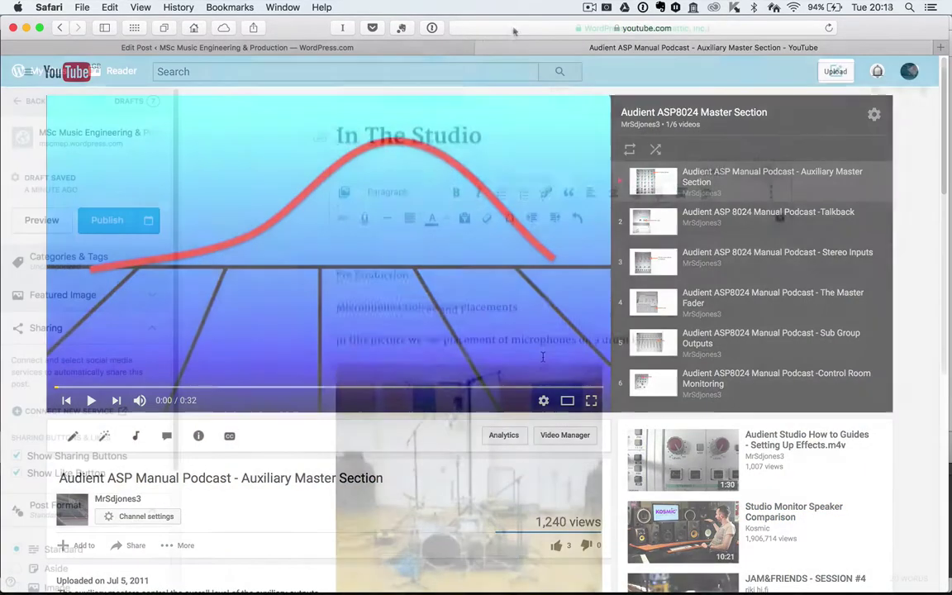
scroll(543, 357, down, 1)
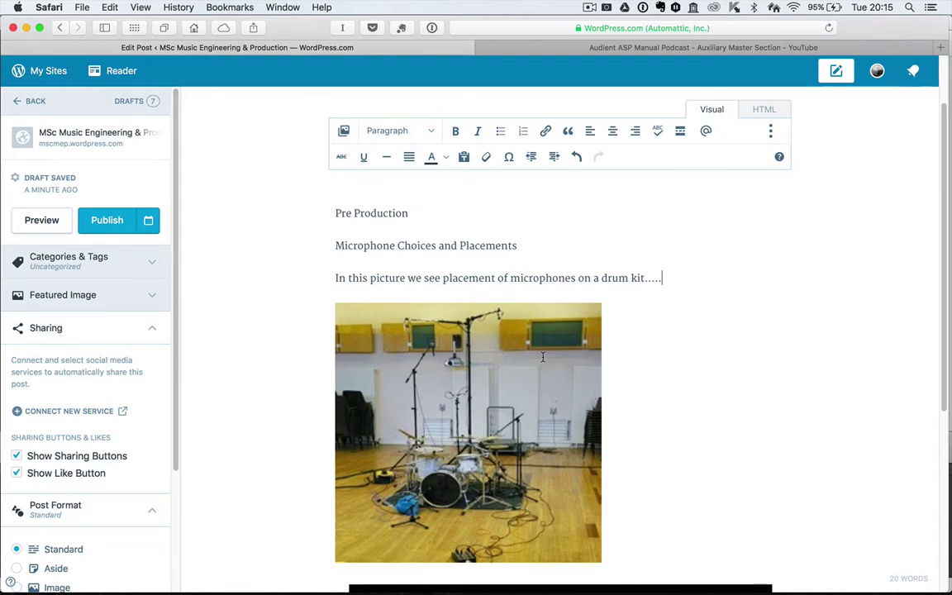
scroll(543, 357, up, 2)
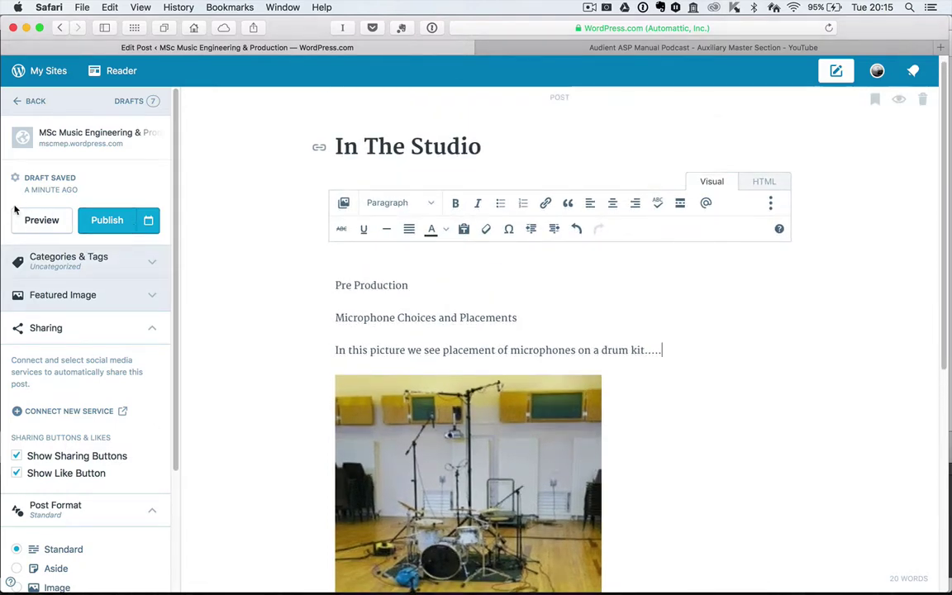
click(36, 223)
scroll(330, 386, down, 5)
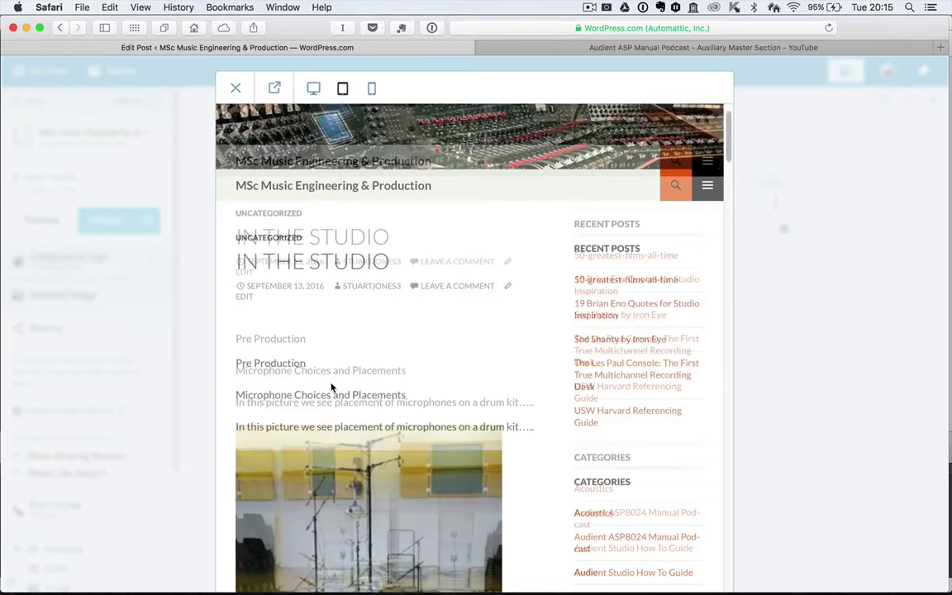
scroll(330, 387, down, 2)
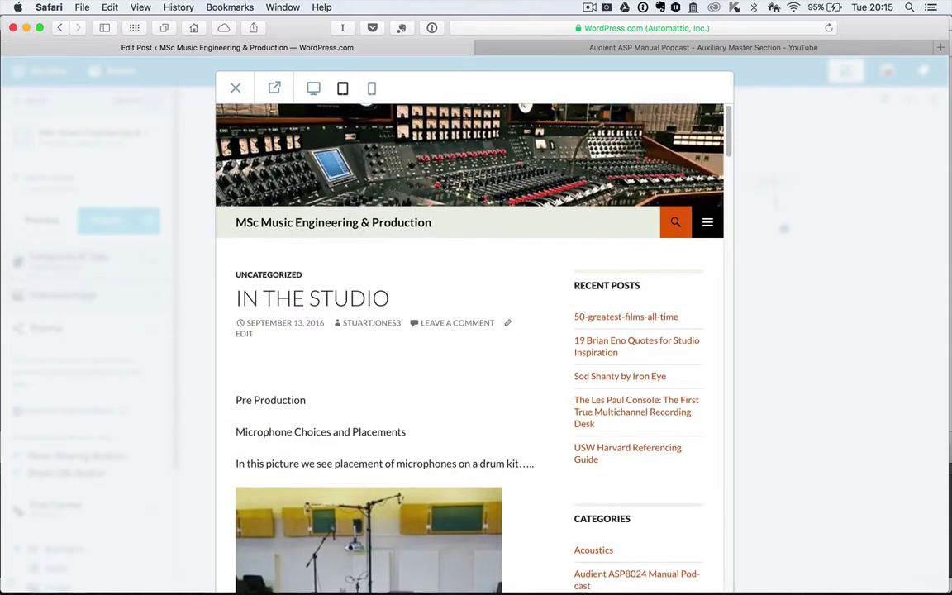
click(236, 88)
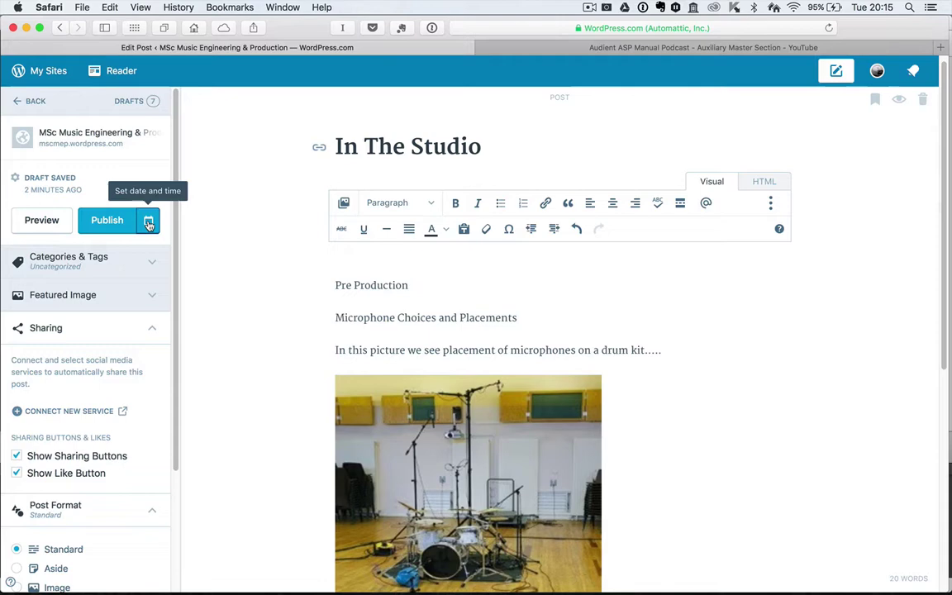
click(148, 223)
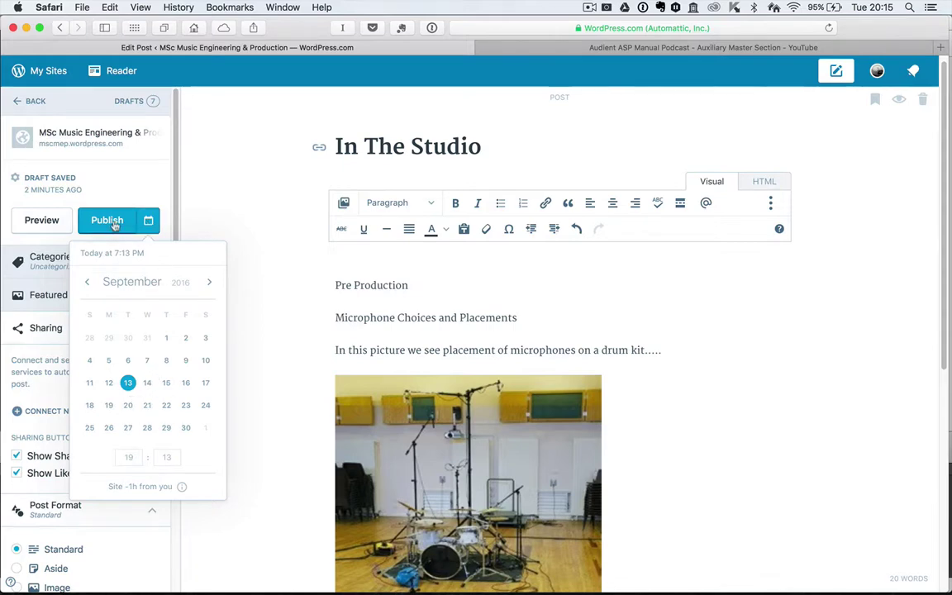
click(109, 167)
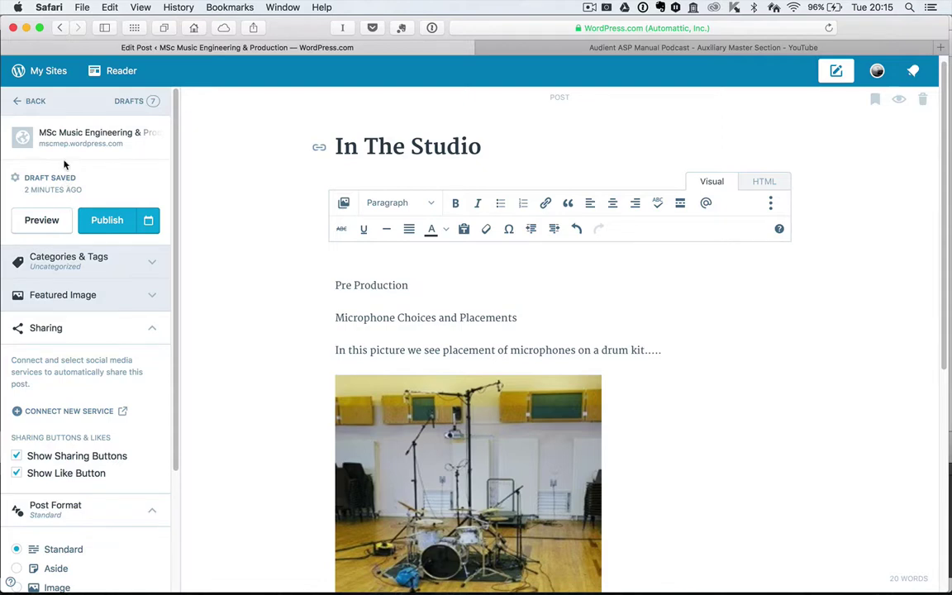
Open In The Studio from the Blog Posts drafts list and mark it sticky.
click(28, 103)
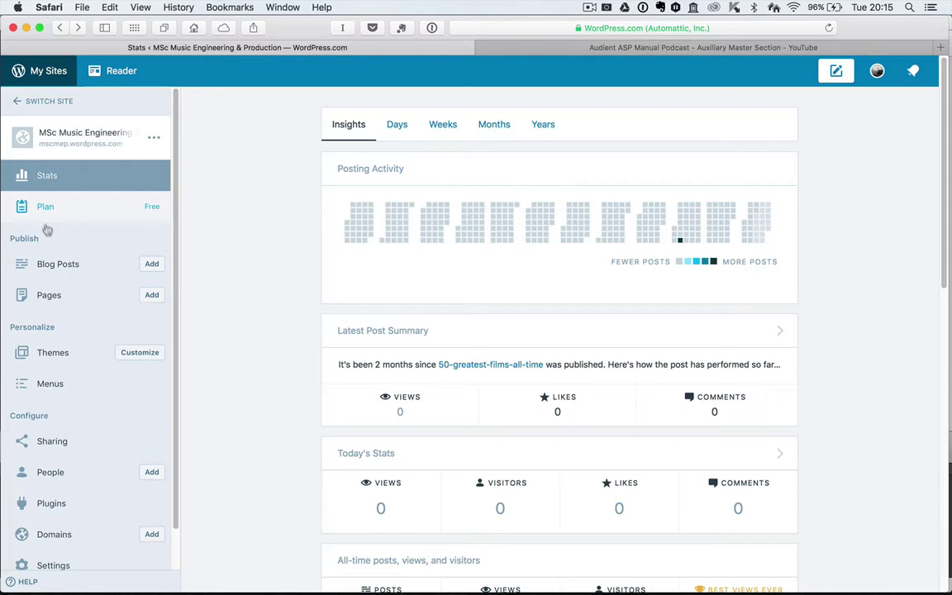
scroll(105, 505, down, 1)
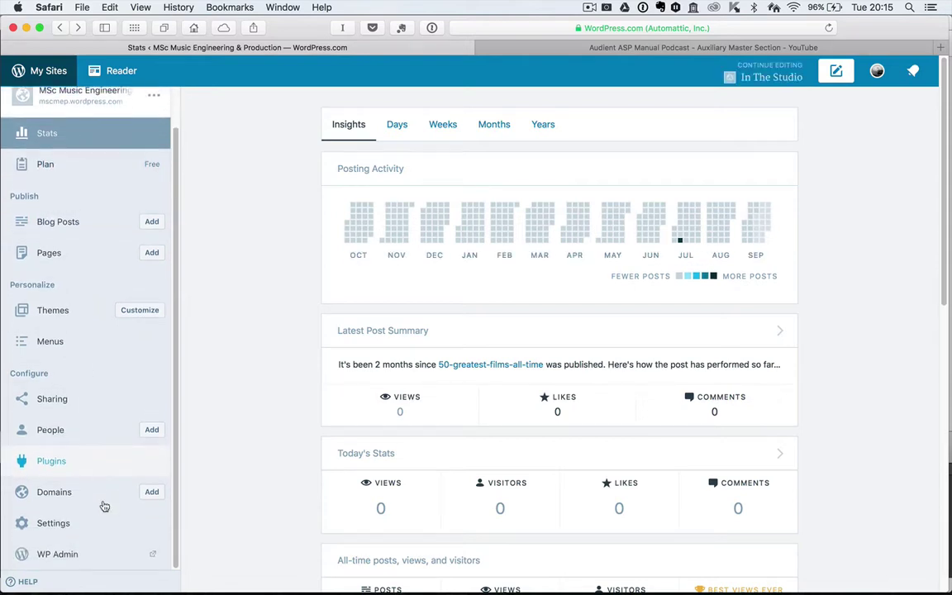
scroll(102, 500, up, 1)
click(59, 266)
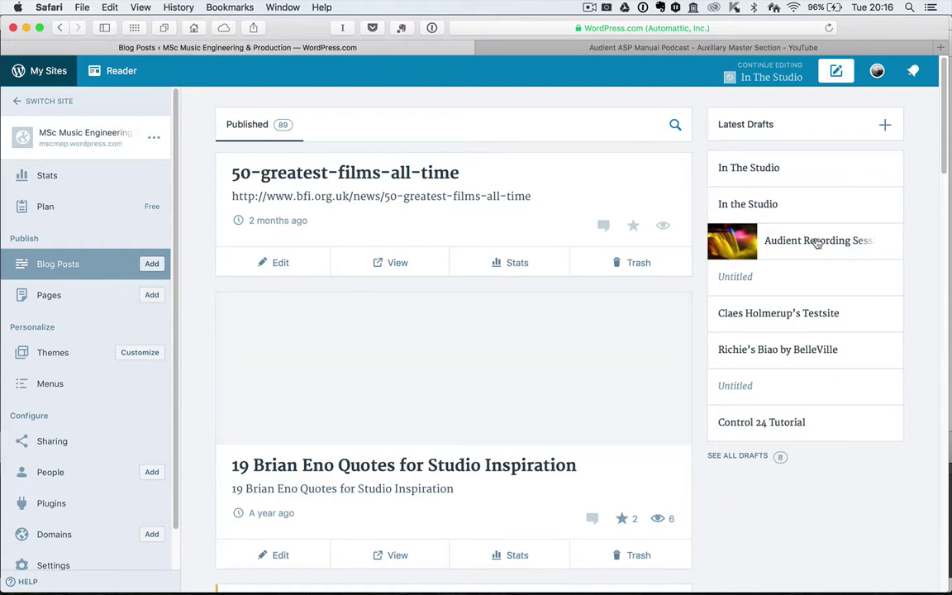
click(768, 168)
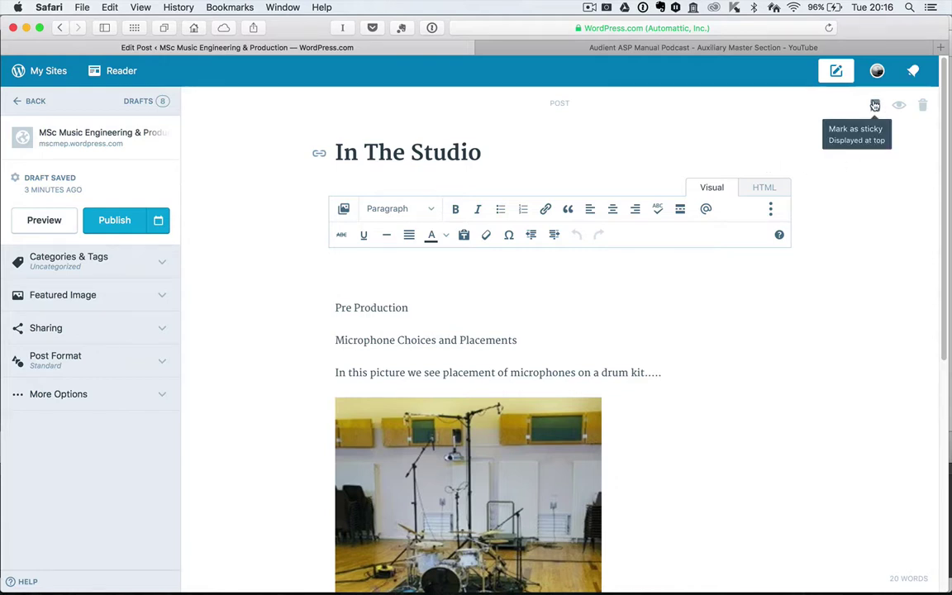
click(874, 105)
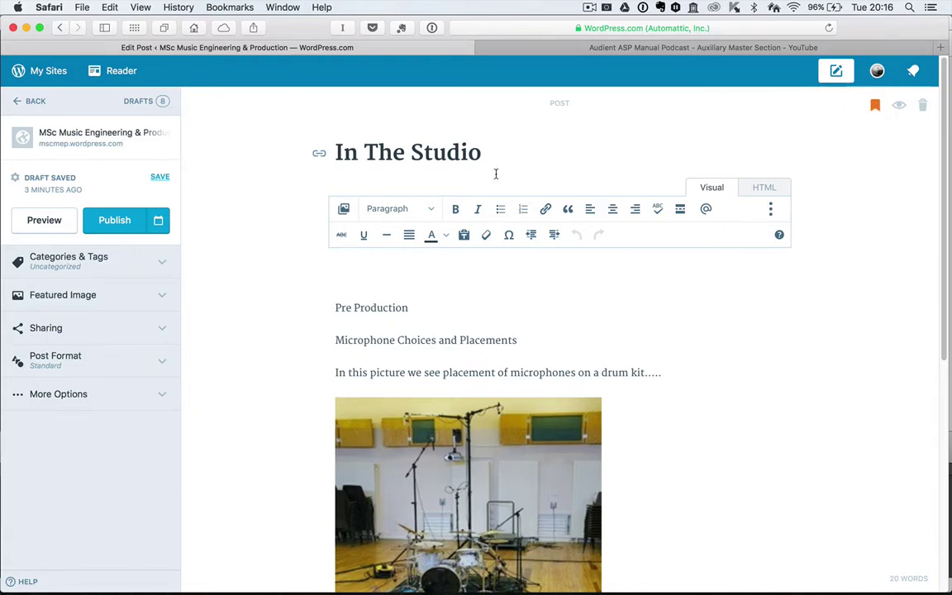
scroll(483, 334, down, 10)
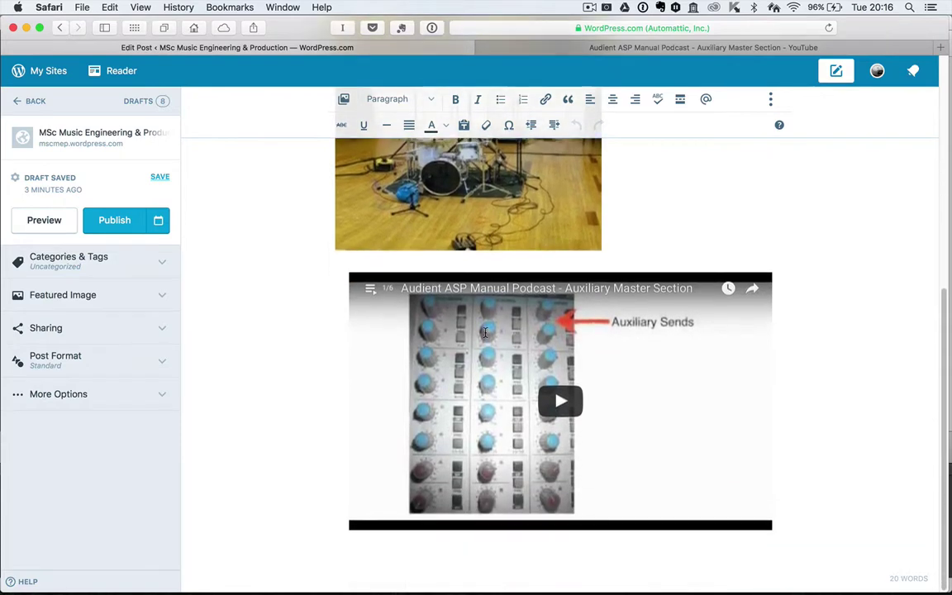
scroll(485, 332, up, 10)
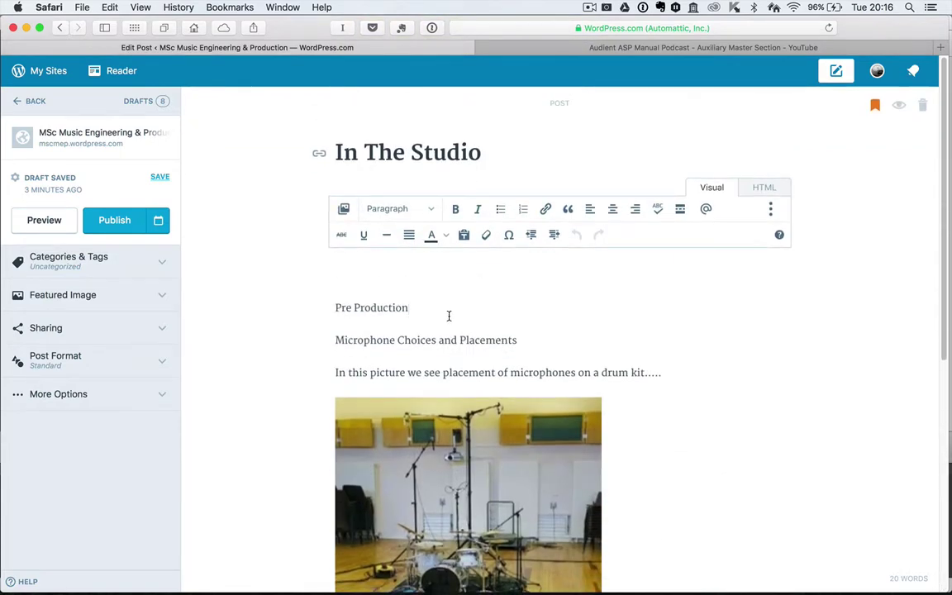
click(448, 316)
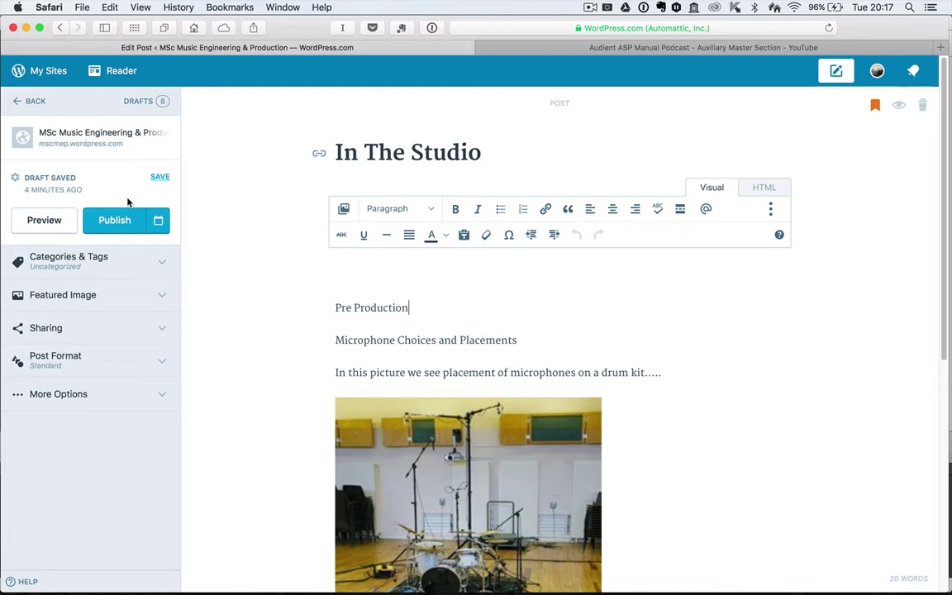
Return to My Sites, discarding the unsaved draft changes, then sign out from the profile page.
click(29, 69)
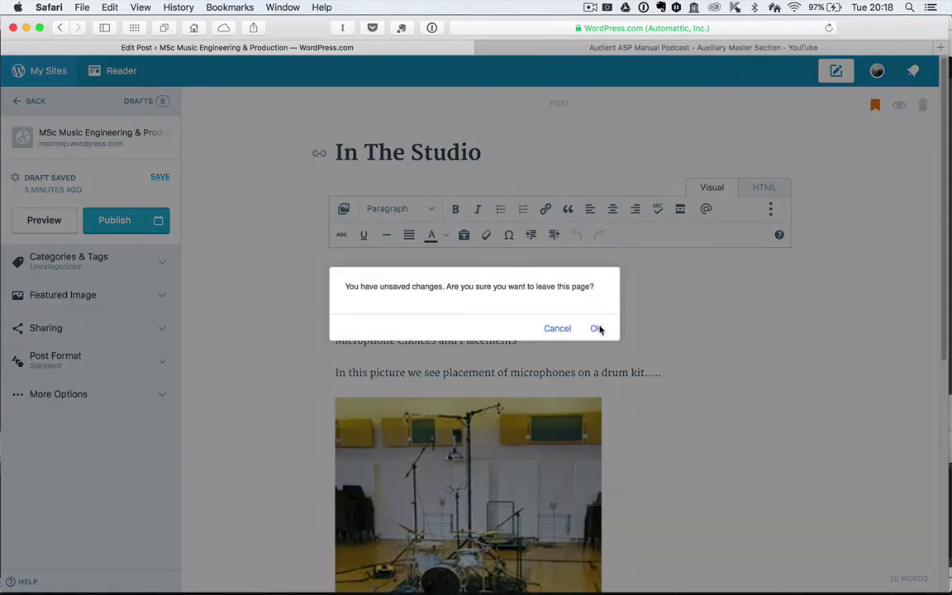
click(596, 328)
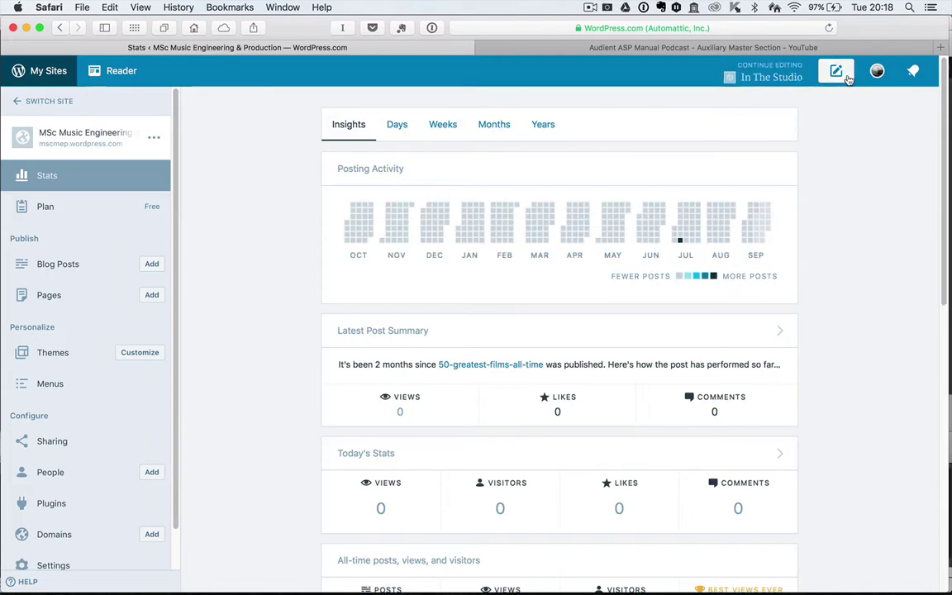
click(877, 71)
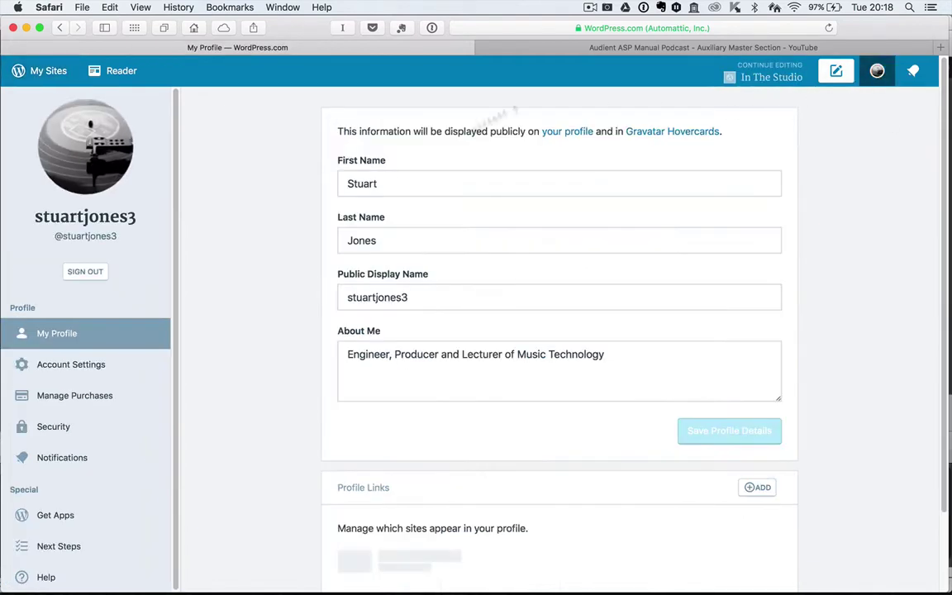
click(87, 270)
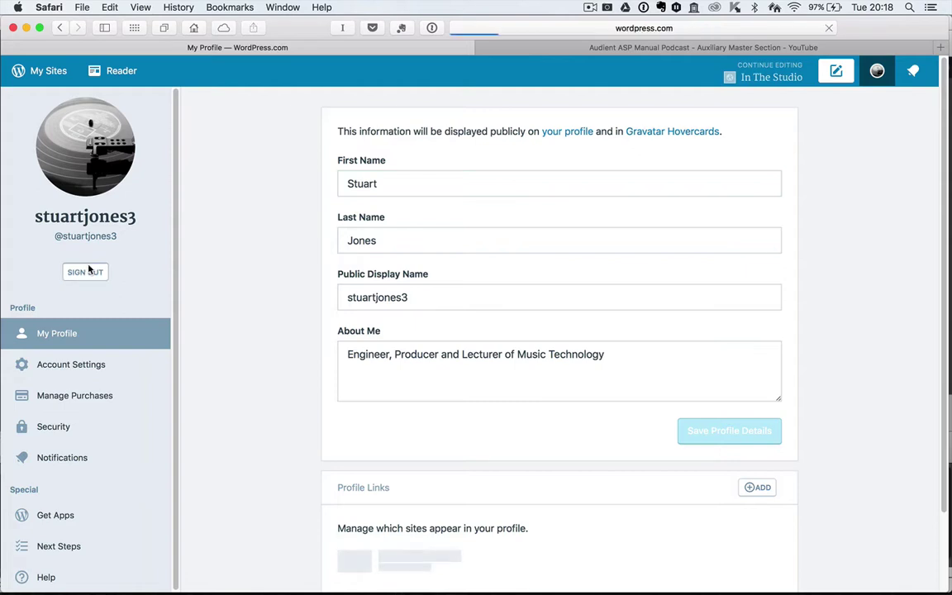